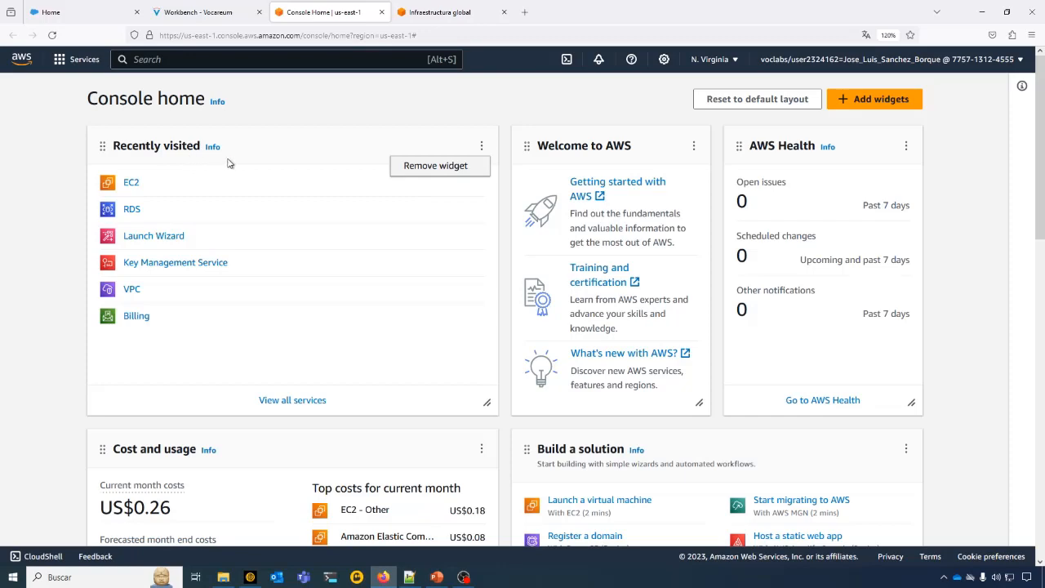
# - Display the full list of AWS services and look through its categories
pyautogui.click(291, 400)
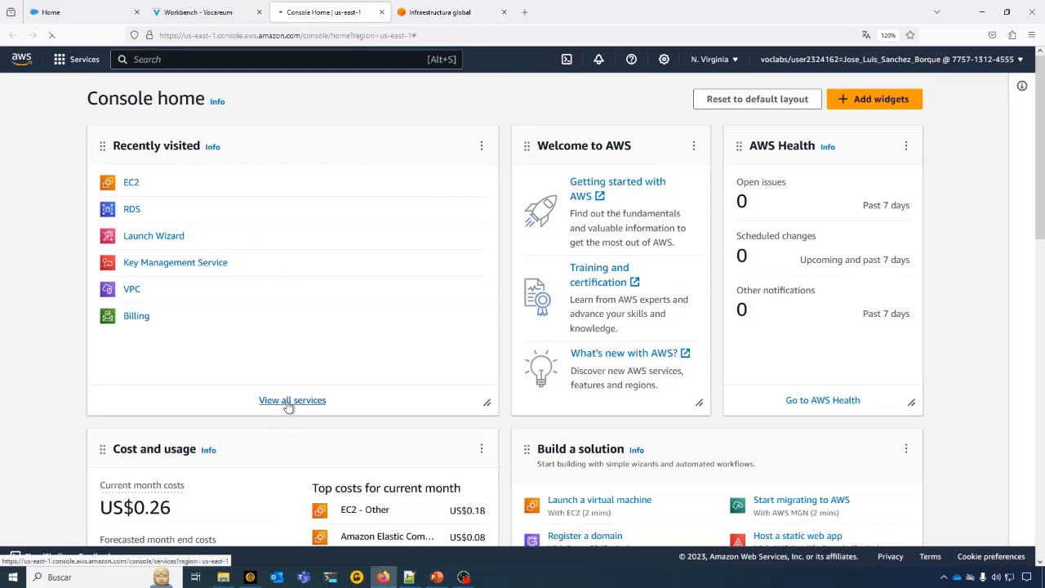
pyautogui.scroll(-5, 691, 326)
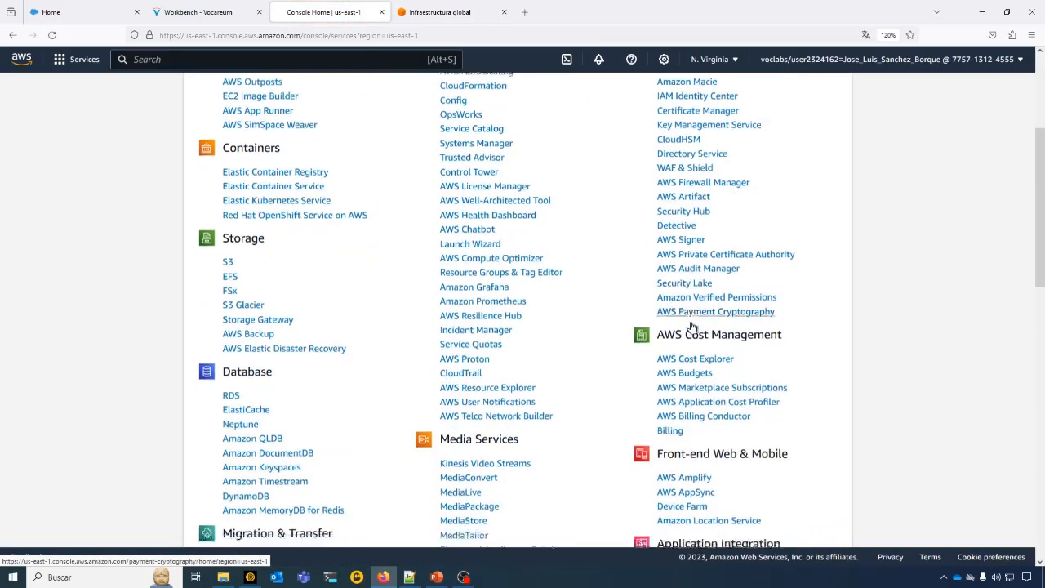
pyautogui.scroll(4, 691, 327)
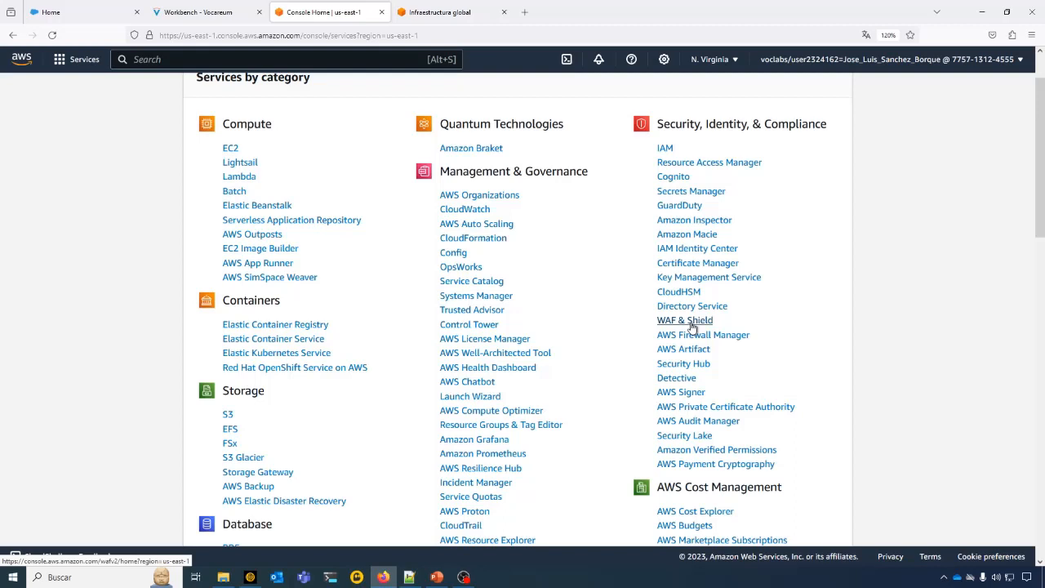
pyautogui.scroll(2, 692, 326)
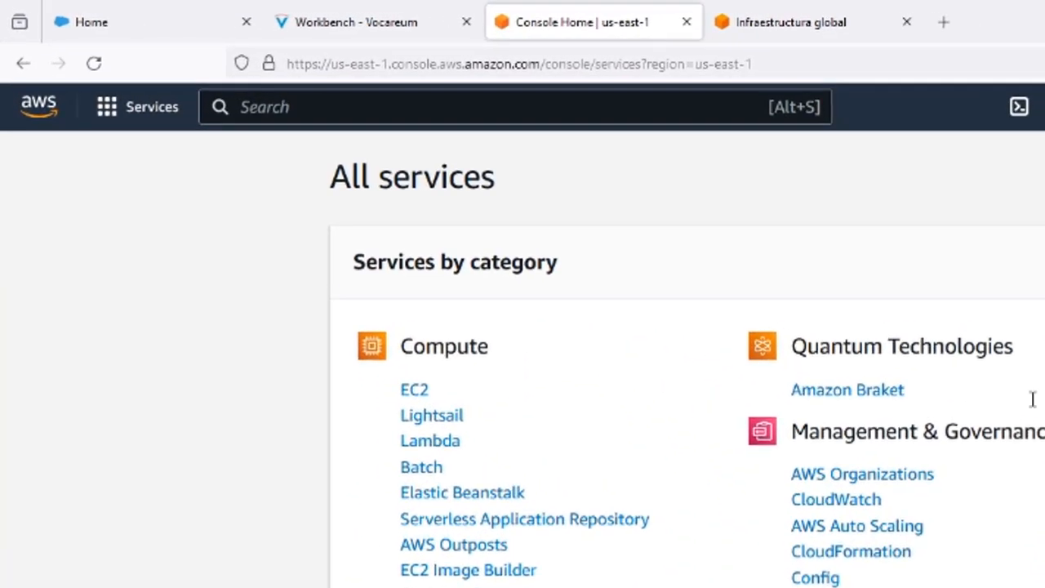
# - Search the services for VPC and open the VPC dashboard
pyautogui.click(644, 107)
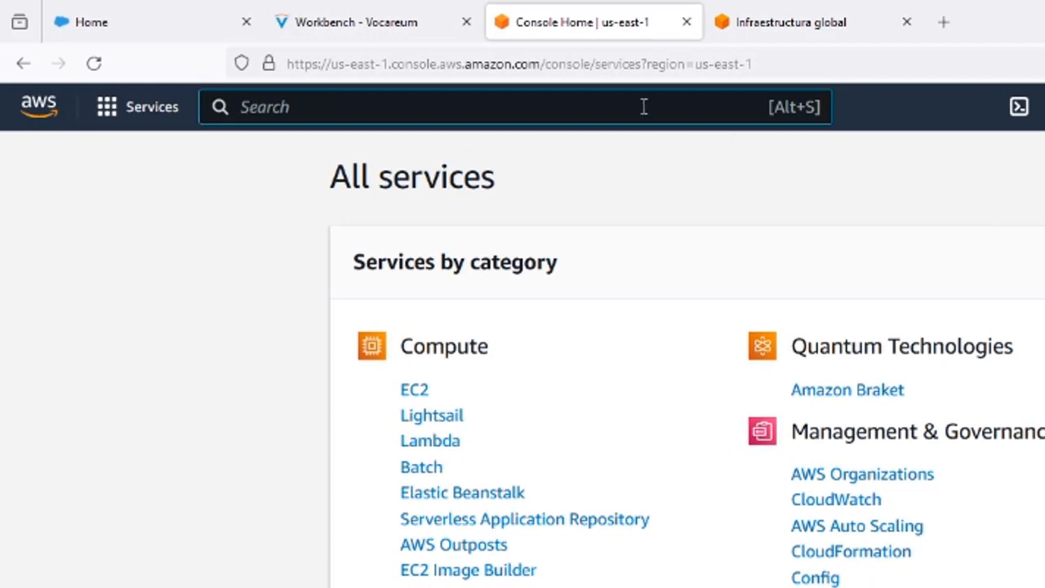
pyautogui.write('VPC')
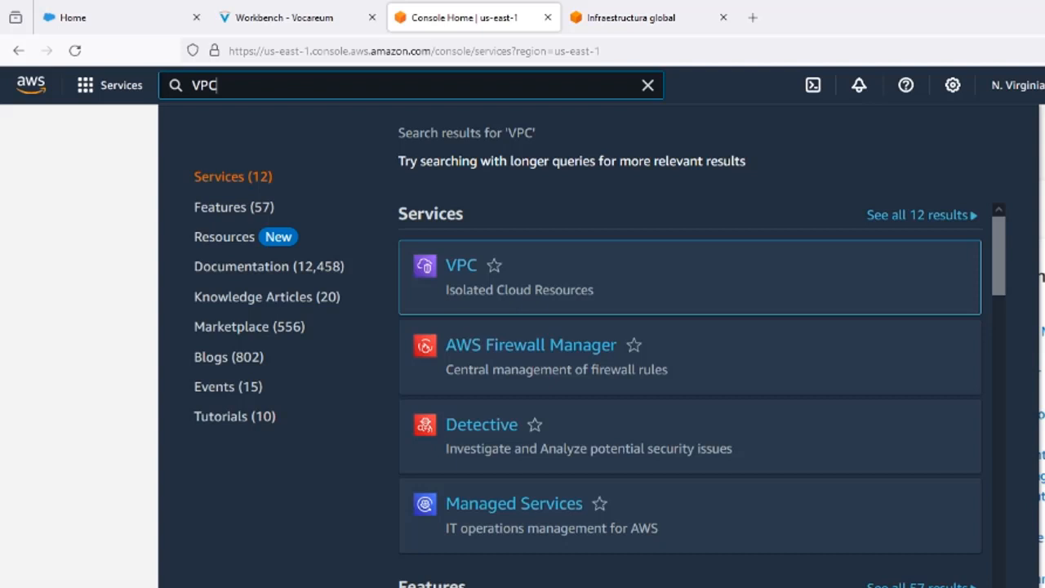
pyautogui.click(462, 269)
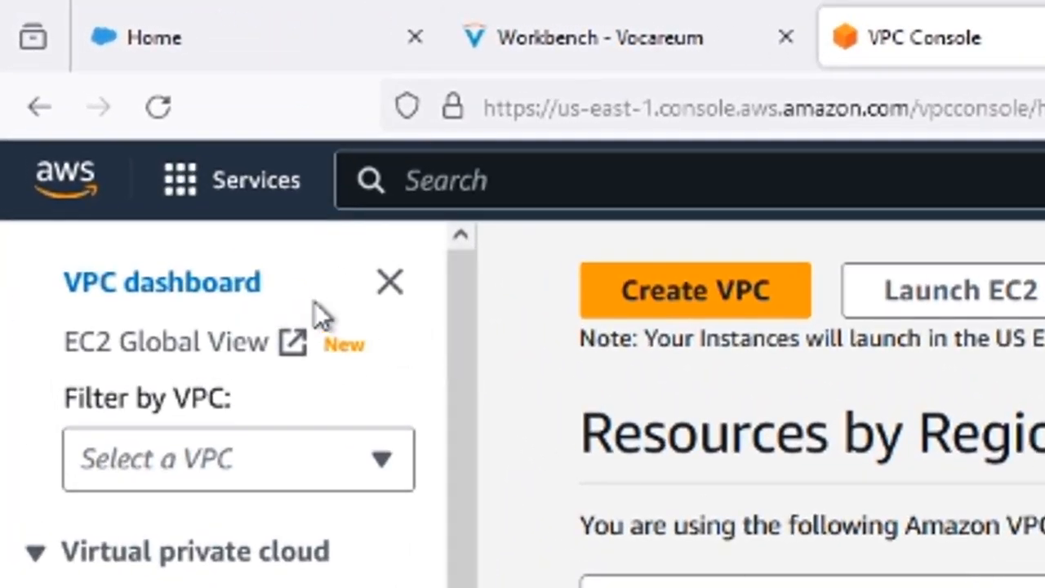
pyautogui.moveTo(313, 296); pyautogui.dragTo(52, 298)
pyautogui.click(41, 298)
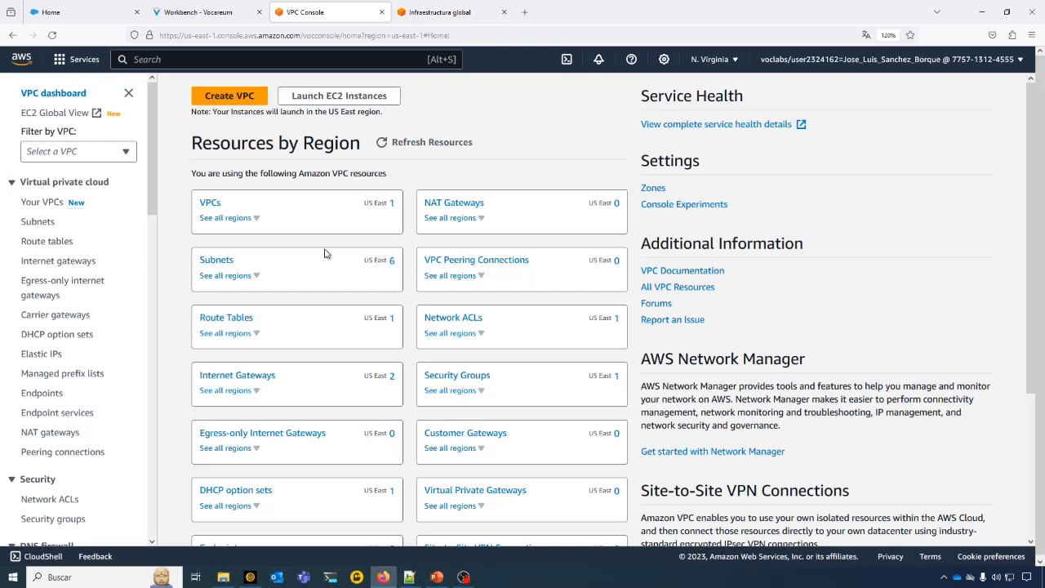
# - Check the VPC resources across all regions and the available regions, keeping N. Virginia as the current region
pyautogui.click(255, 222)
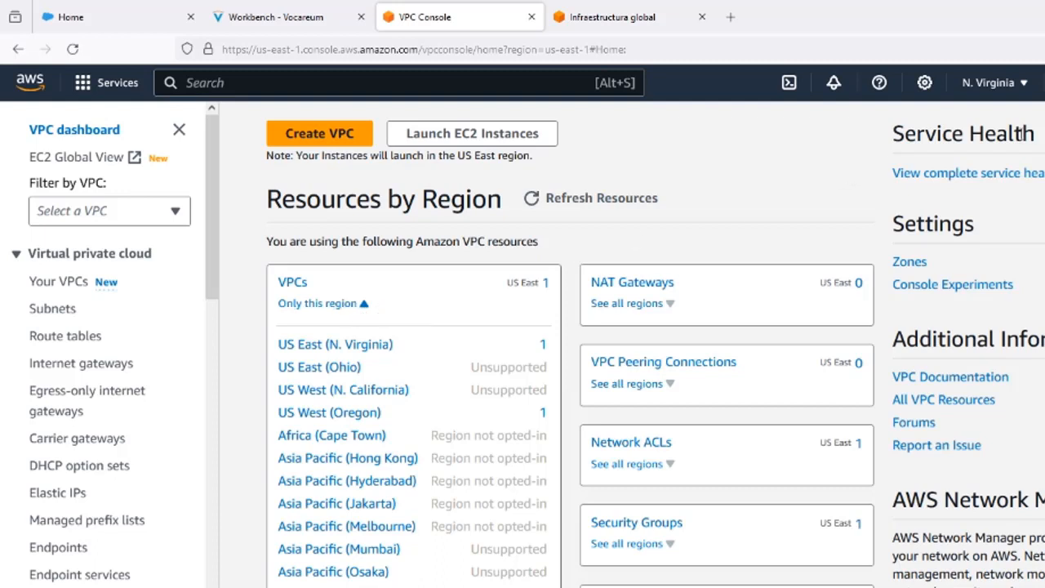
pyautogui.click(1025, 84)
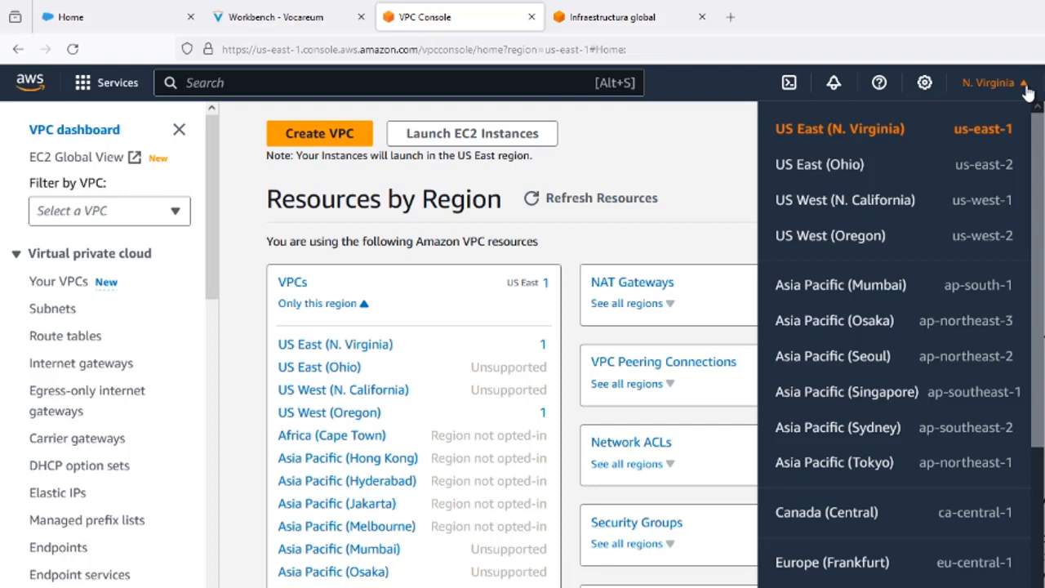
pyautogui.click(618, 163)
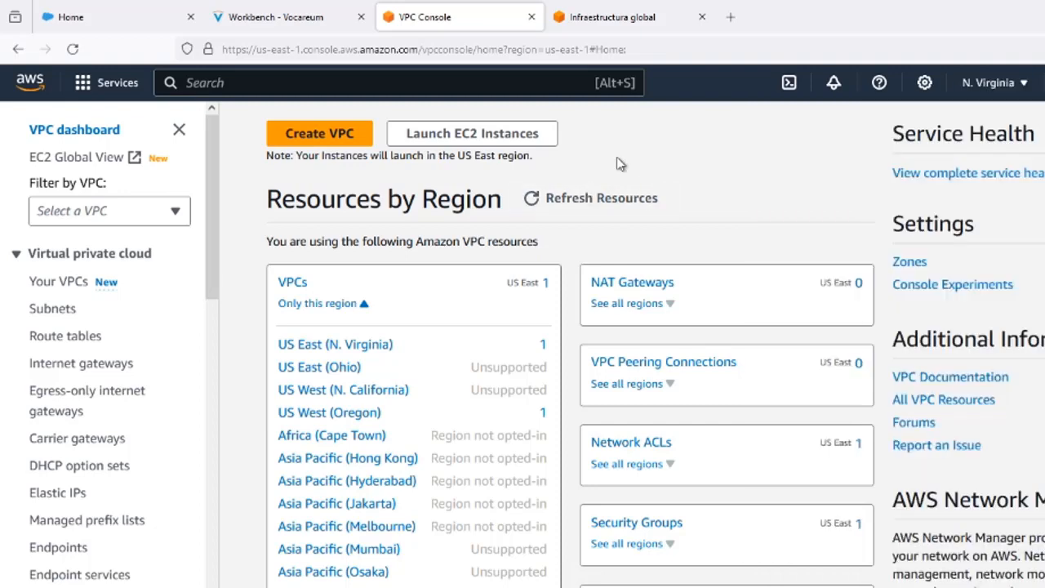
pyautogui.click(365, 306)
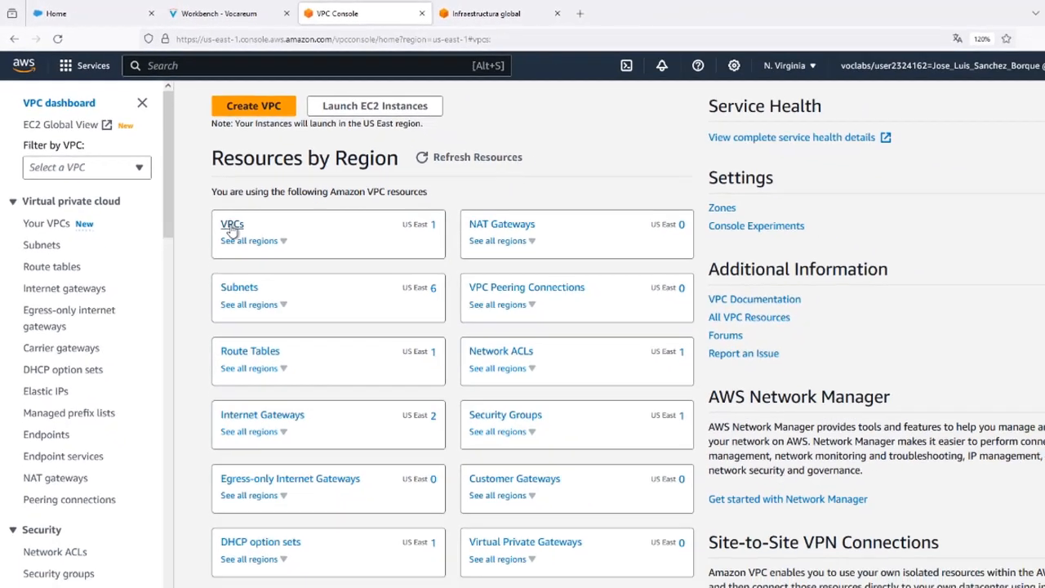
# - Show the region's VPC list and select the existing VPC to view its columns and details
pyautogui.click(232, 226)
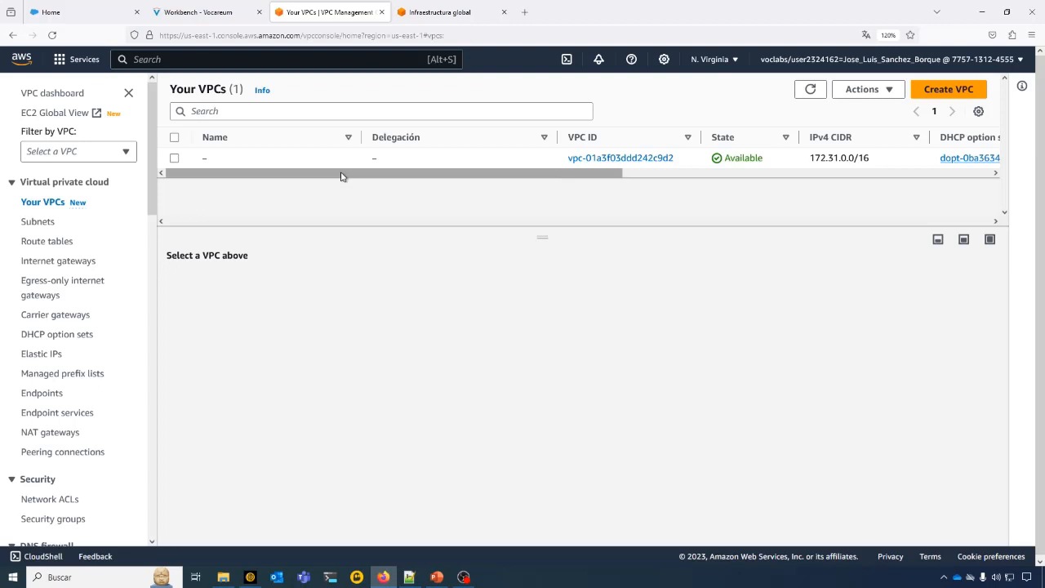
pyautogui.click(175, 160)
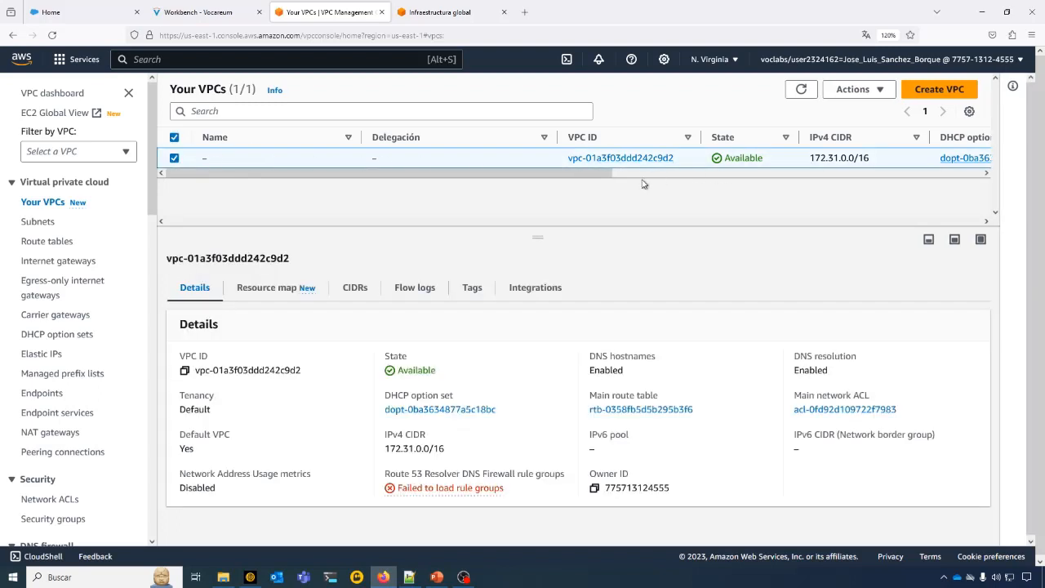
pyautogui.moveTo(602, 174); pyautogui.dragTo(735, 176)
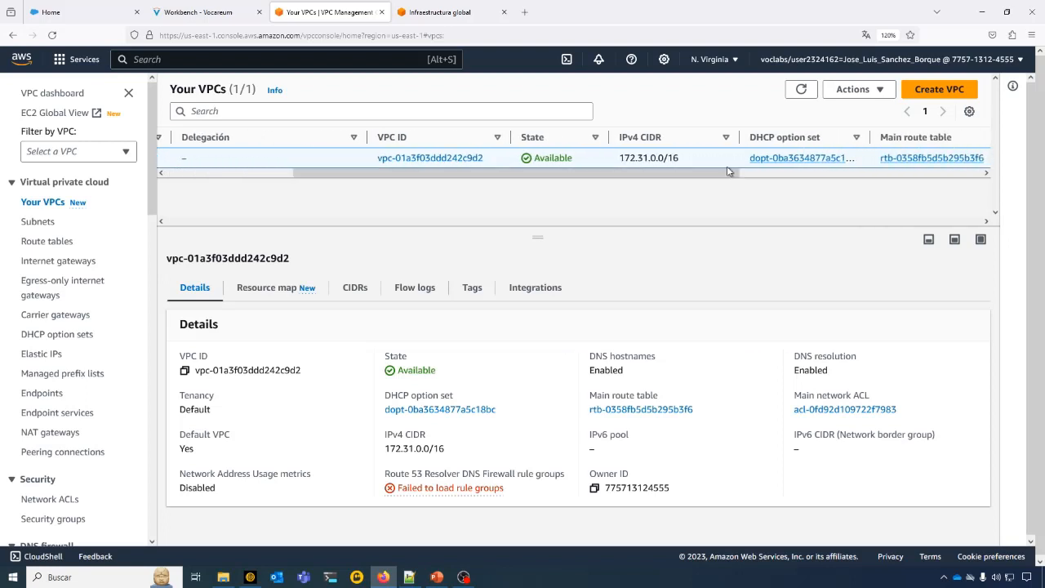
# - Examine the existing VPC's full details, including its default status, IPv4 CIDR, and resource map of subnets and route tables
pyautogui.click(433, 157)
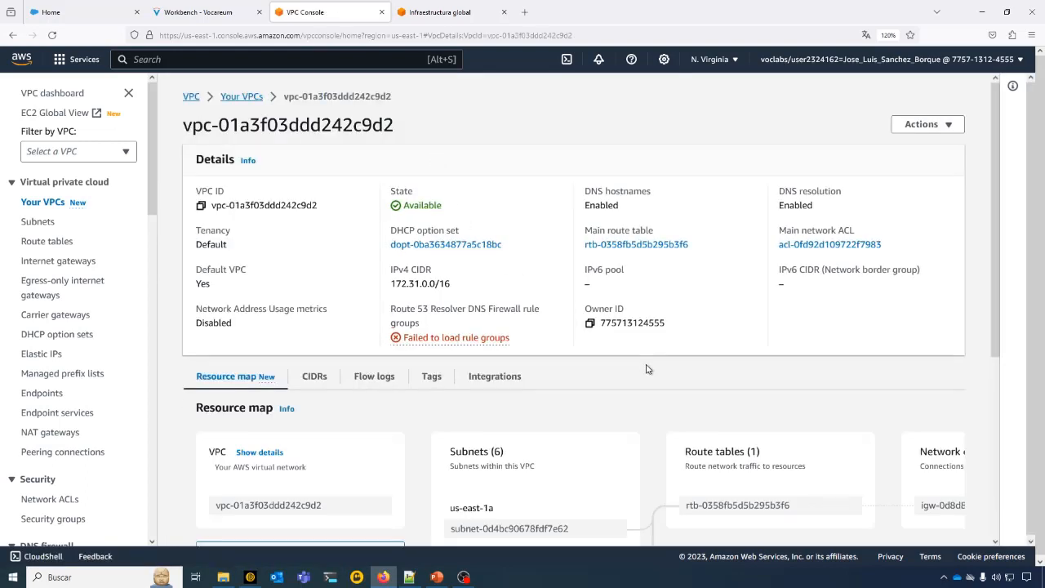
pyautogui.moveTo(237, 295); pyautogui.dragTo(196, 280)
pyautogui.click(295, 281)
pyautogui.moveTo(392, 283); pyautogui.dragTo(458, 292)
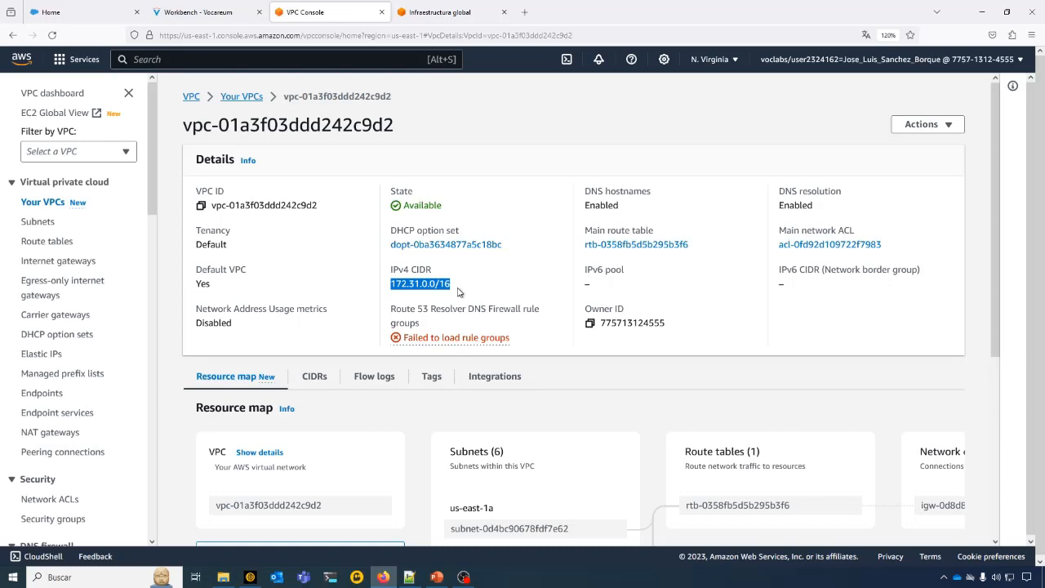
pyautogui.scroll(-5, 367, 326)
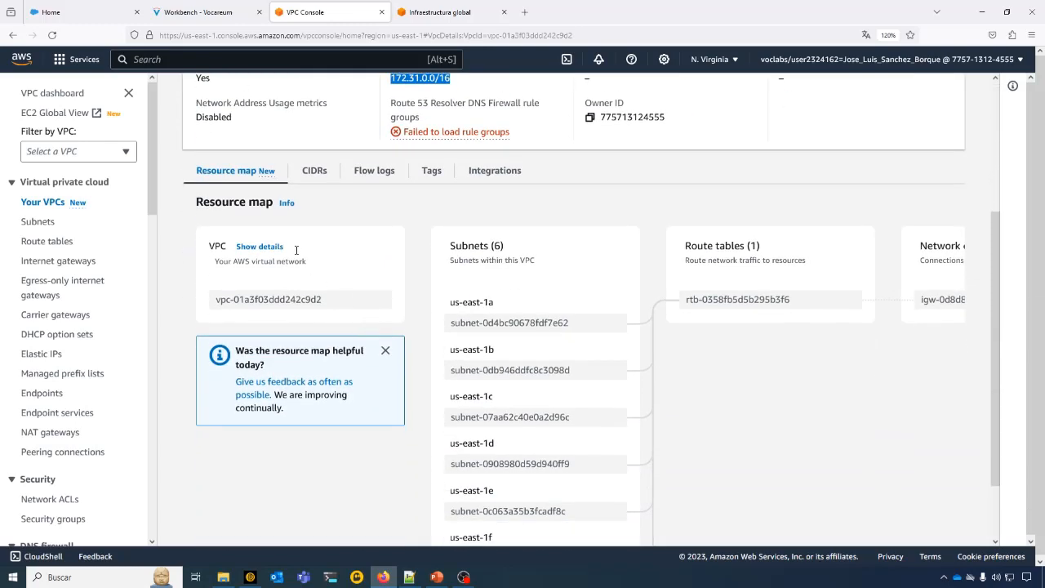
pyautogui.hotkey('ctrl', '-')
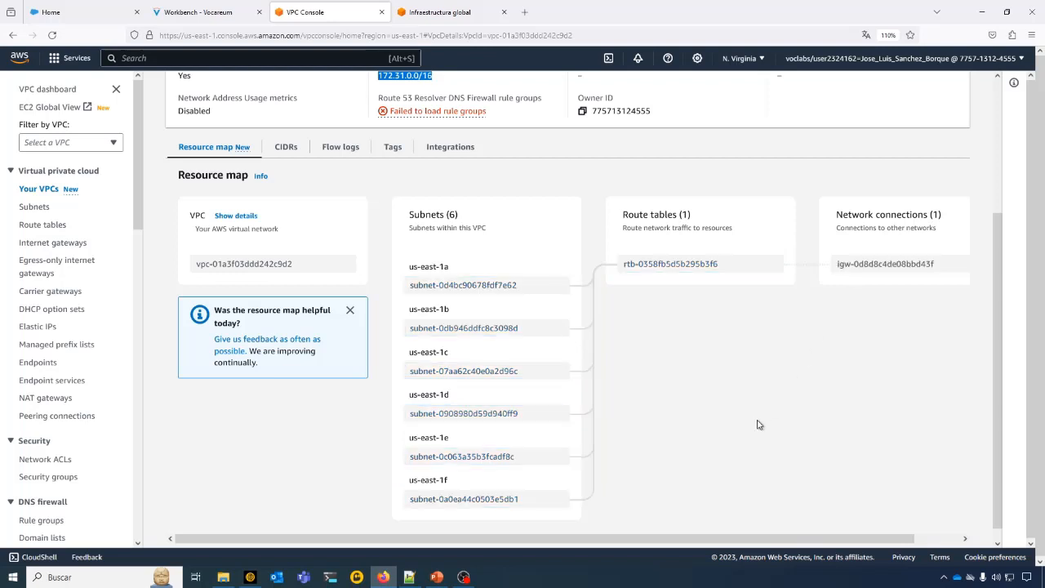
pyautogui.scroll(3, 758, 425)
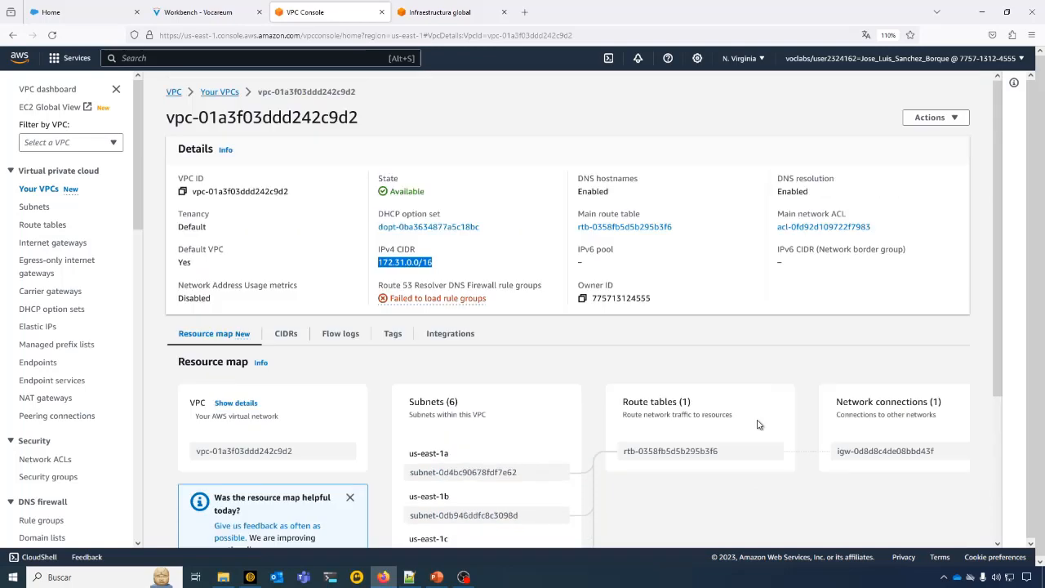
# - Return to the VPC list and start creating a new VPC
pyautogui.click(213, 92)
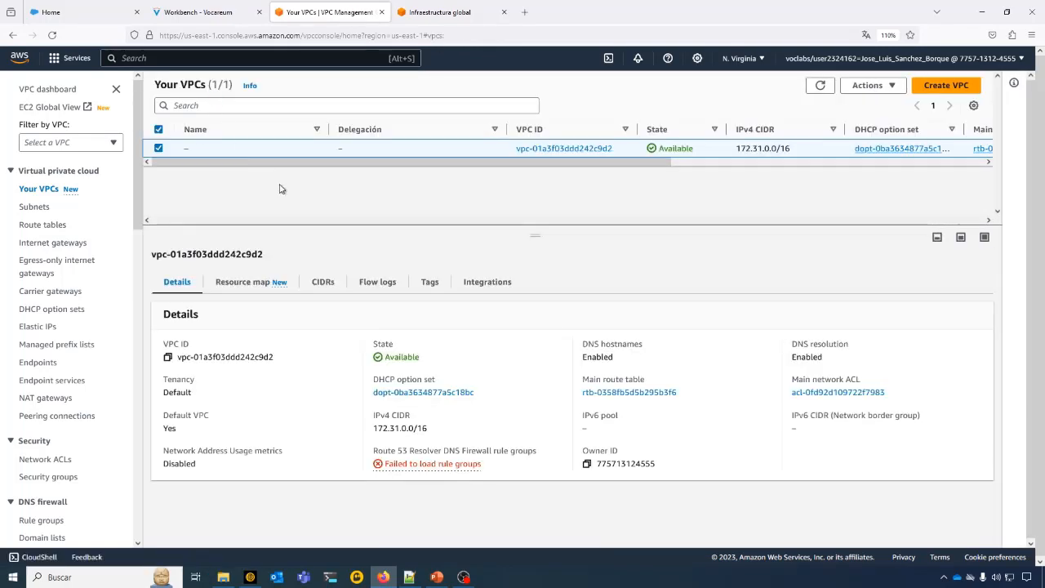
pyautogui.click(945, 87)
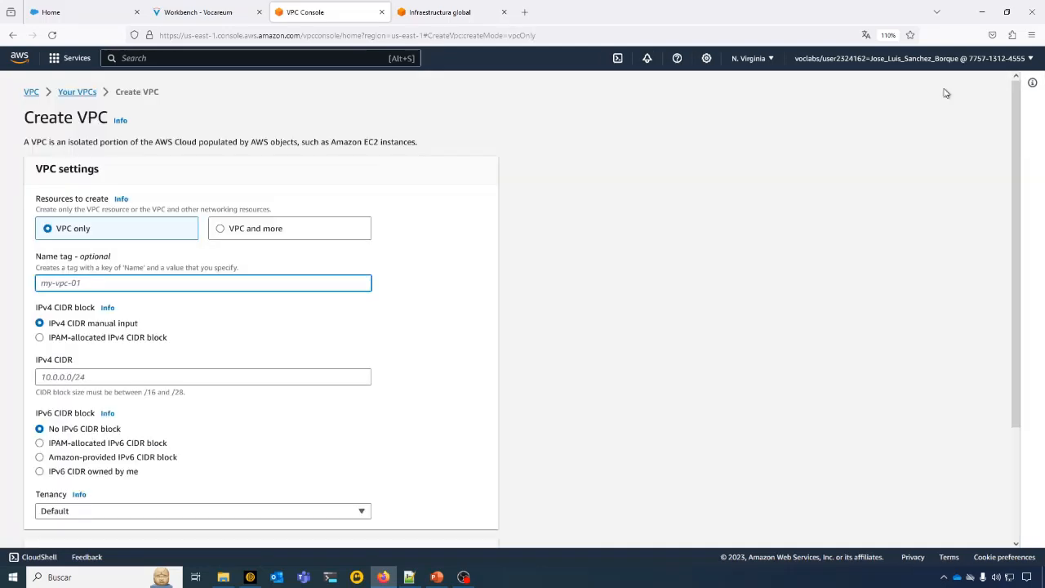
pyautogui.scroll(-1, 836, 196)
pyautogui.scroll(-1, 836, 196)
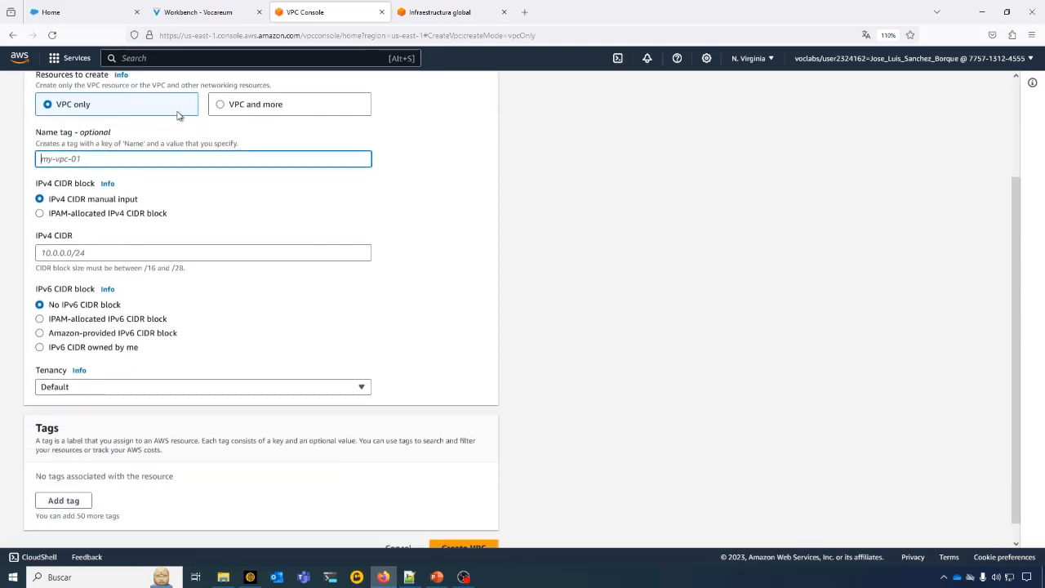
# - Try the VPC and more option with 3 Availability Zones and 6 private subnets
pyautogui.click(223, 107)
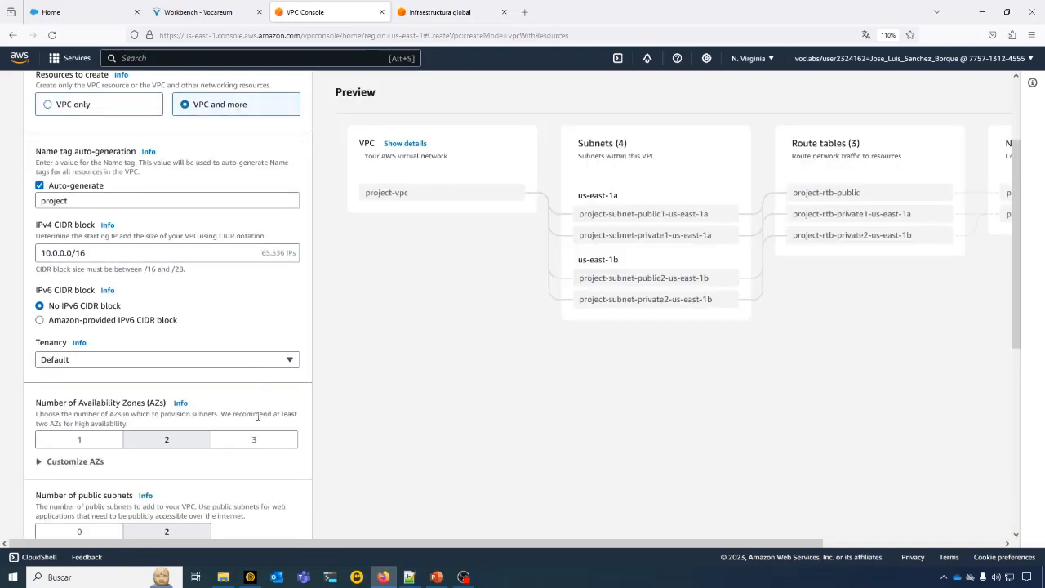
pyautogui.scroll(-2, 263, 438)
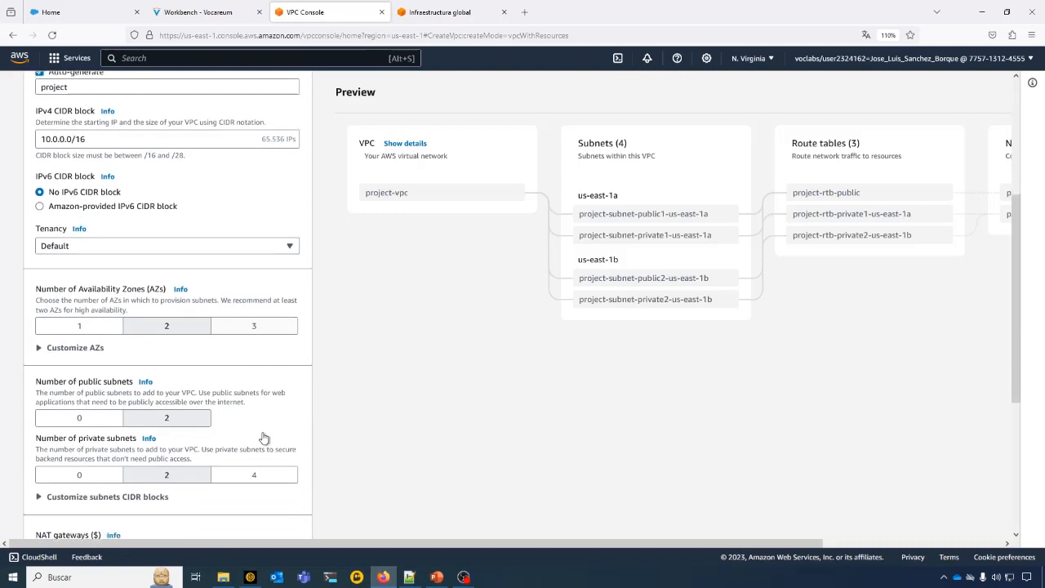
pyautogui.click(263, 318)
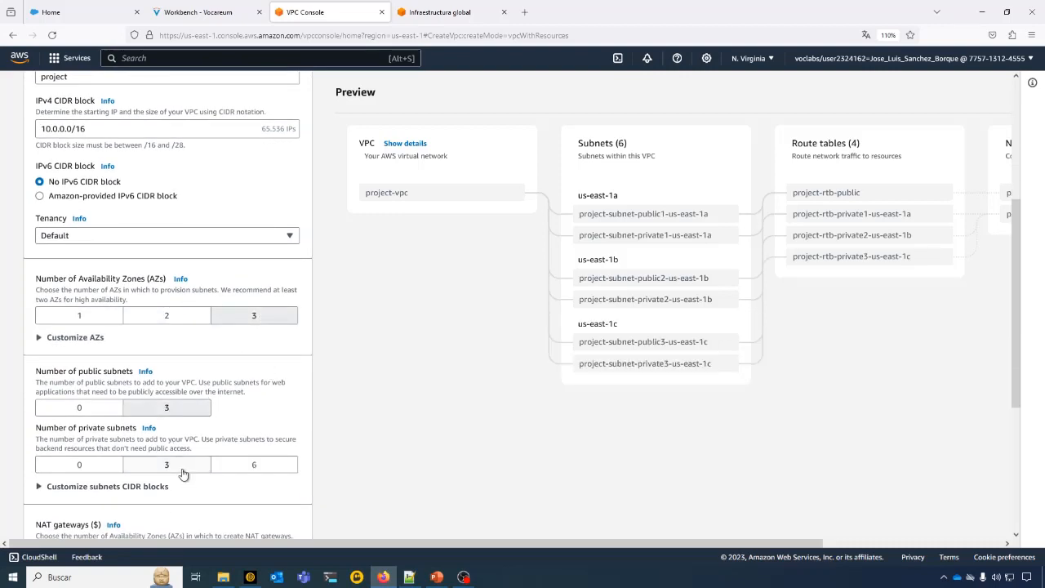
pyautogui.click(255, 469)
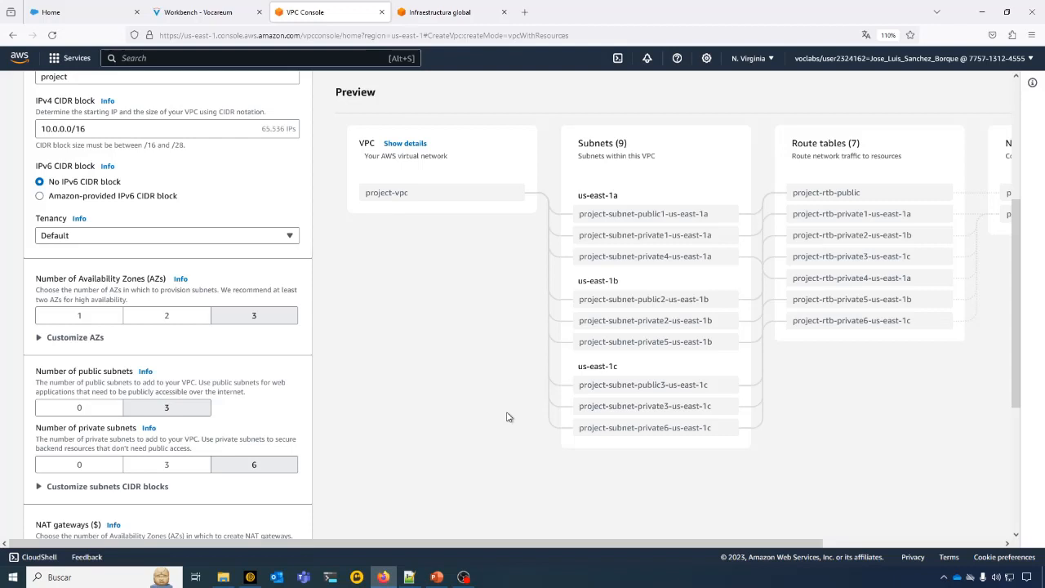
pyautogui.click(168, 316)
pyautogui.click(228, 317)
# - Review the preview through to its network connections and switch the resources to create back to VPC only
pyautogui.moveTo(755, 541); pyautogui.dragTo(908, 540)
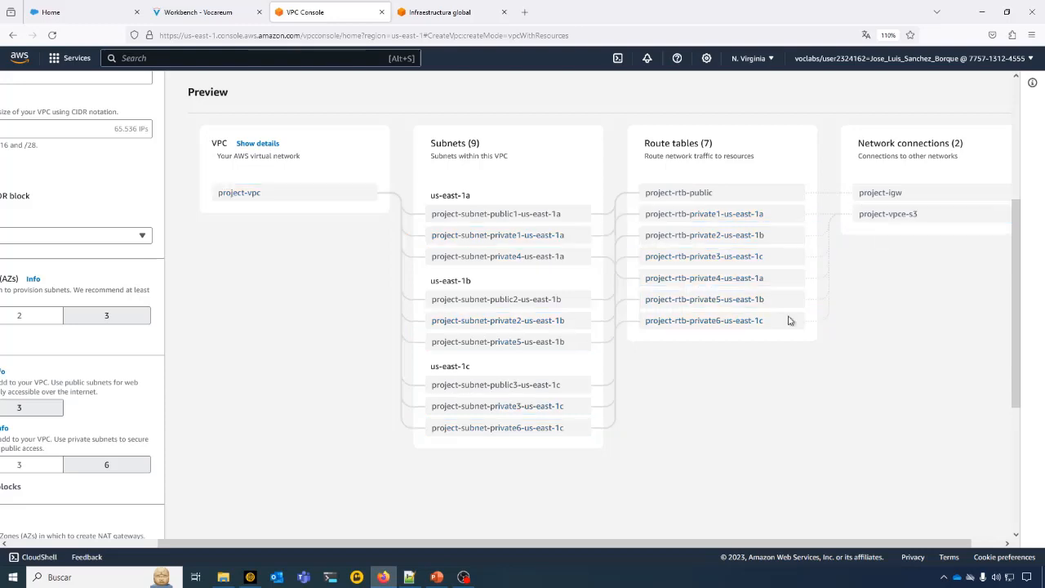
pyautogui.moveTo(558, 545); pyautogui.dragTo(319, 543)
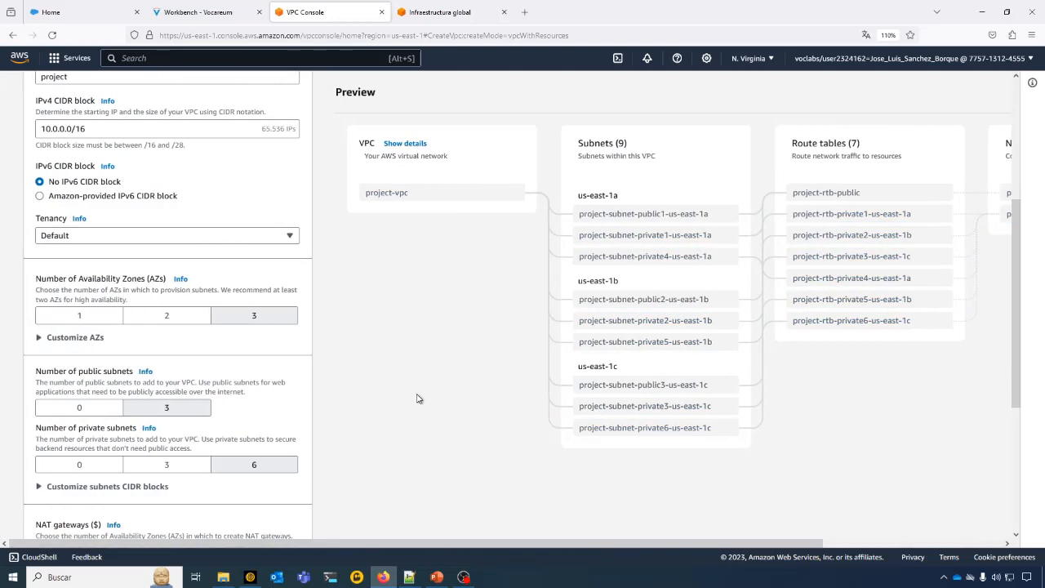
pyautogui.scroll(3, 417, 398)
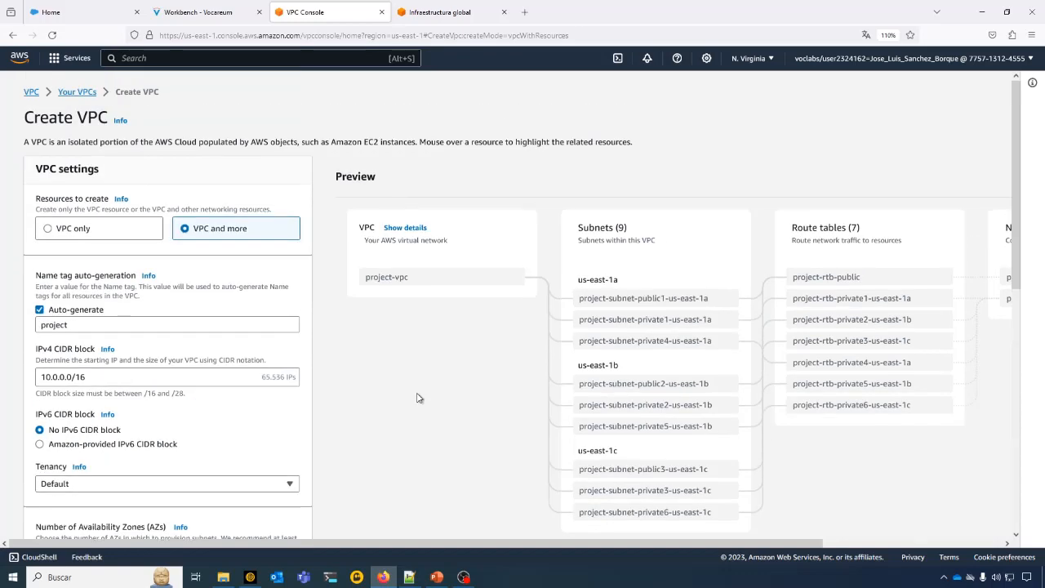
pyautogui.click(47, 229)
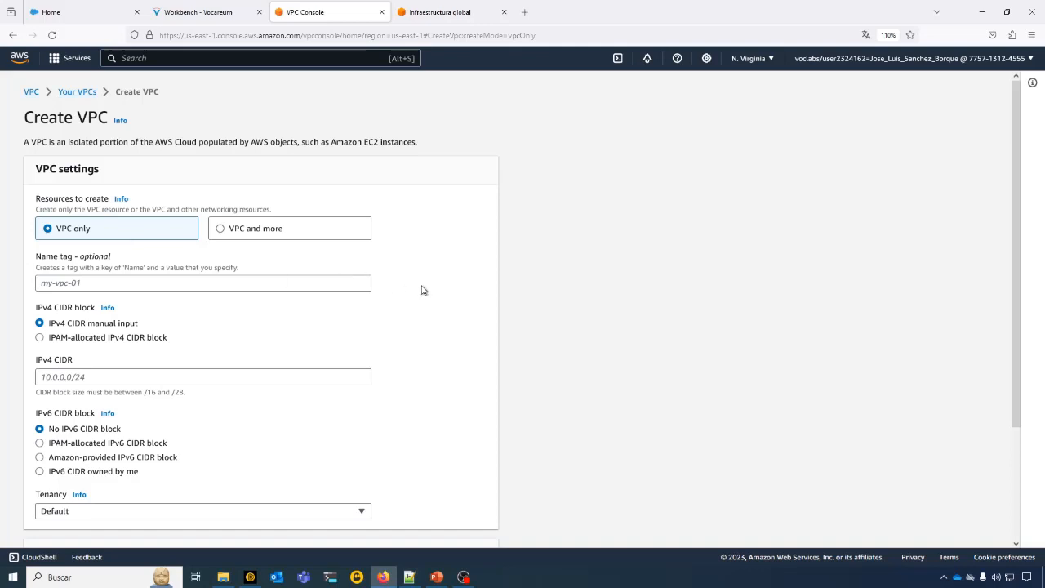
# - Set the new VPC's name tag to VPC-DEMO, keeping manual IPv4 CIDR input
pyautogui.scroll(-3, 422, 290)
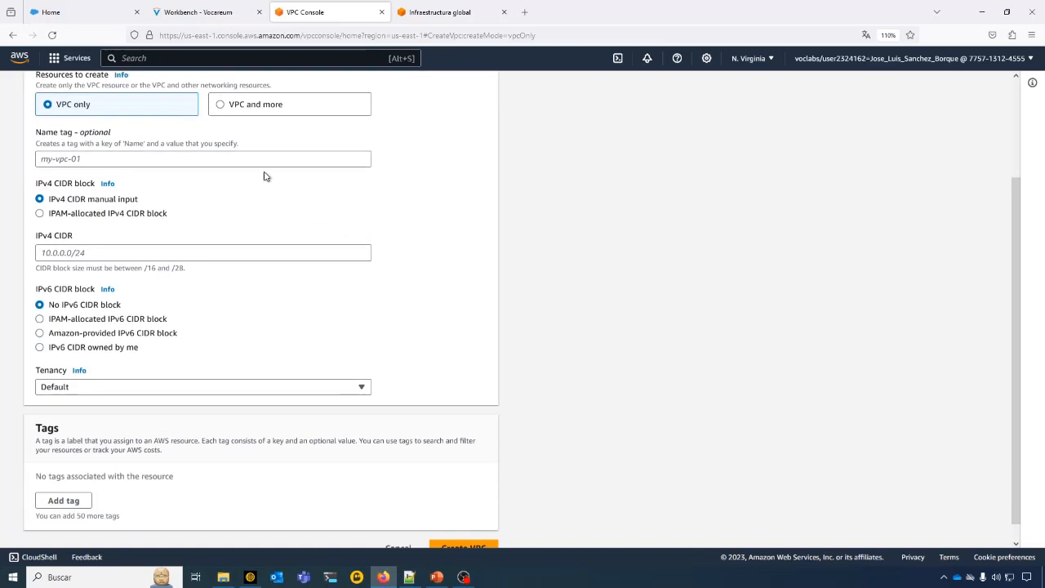
pyautogui.click(269, 160)
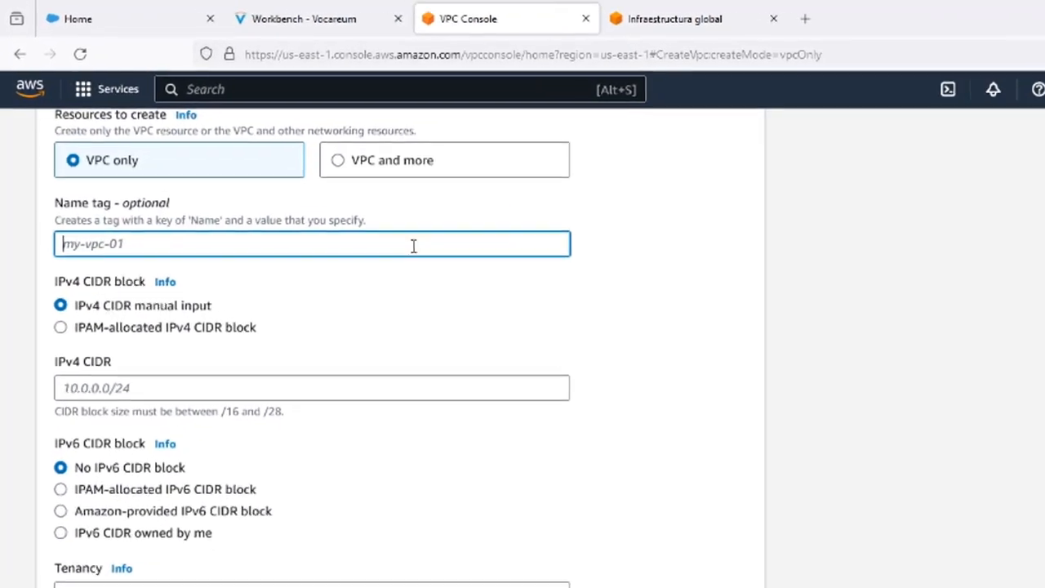
pyautogui.write('PV')
pyautogui.press('BackSpace')
pyautogui.press('BackSpace')
pyautogui.write('VPC-DEMO')
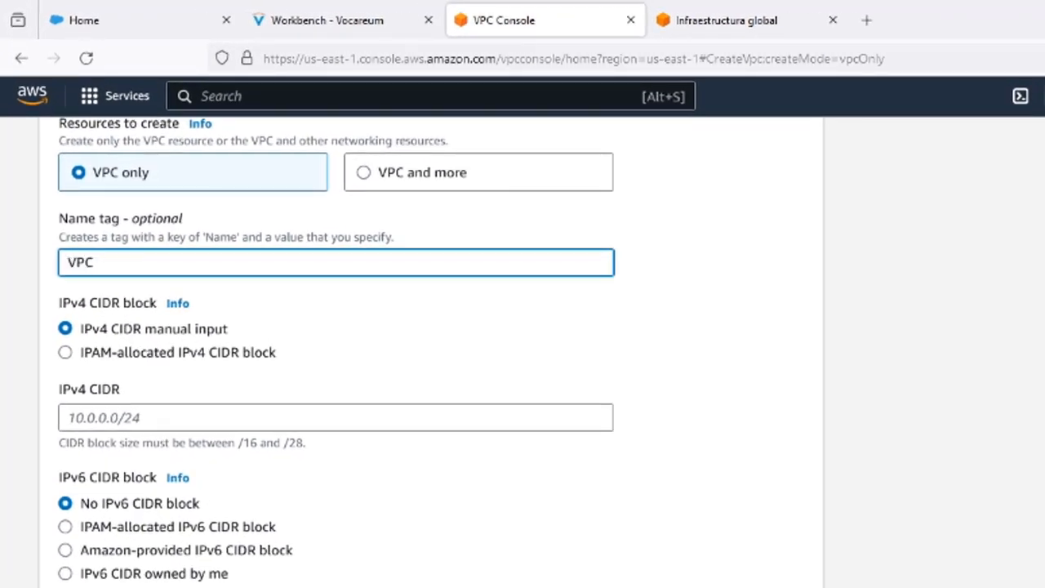
pyautogui.press('Tab')
pyautogui.press('Tab')
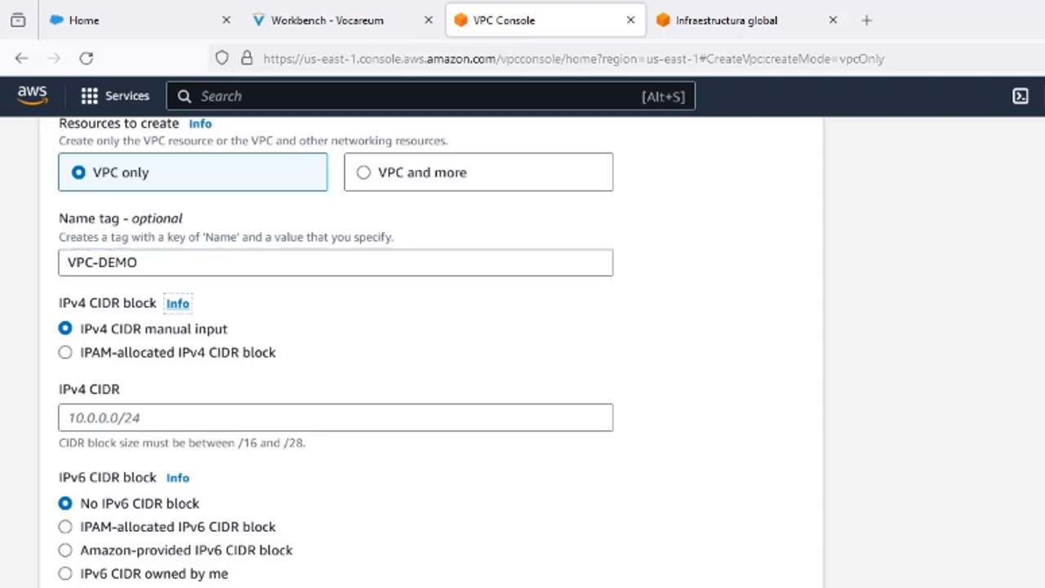
# - Set the new VPC's IPv4 CIDR to 172.30.0.0/16
pyautogui.click(231, 415)
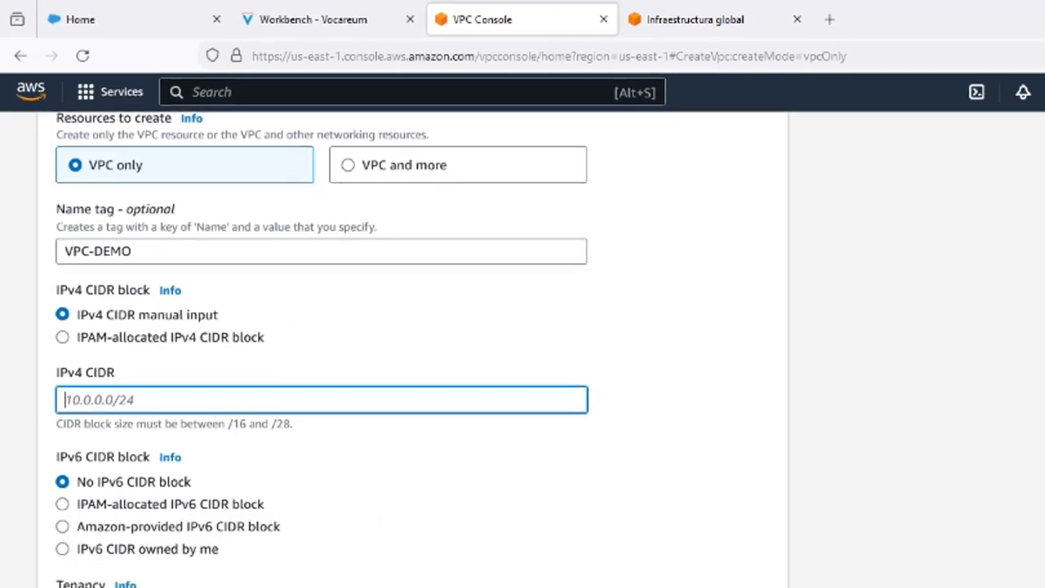
pyautogui.click(436, 577)
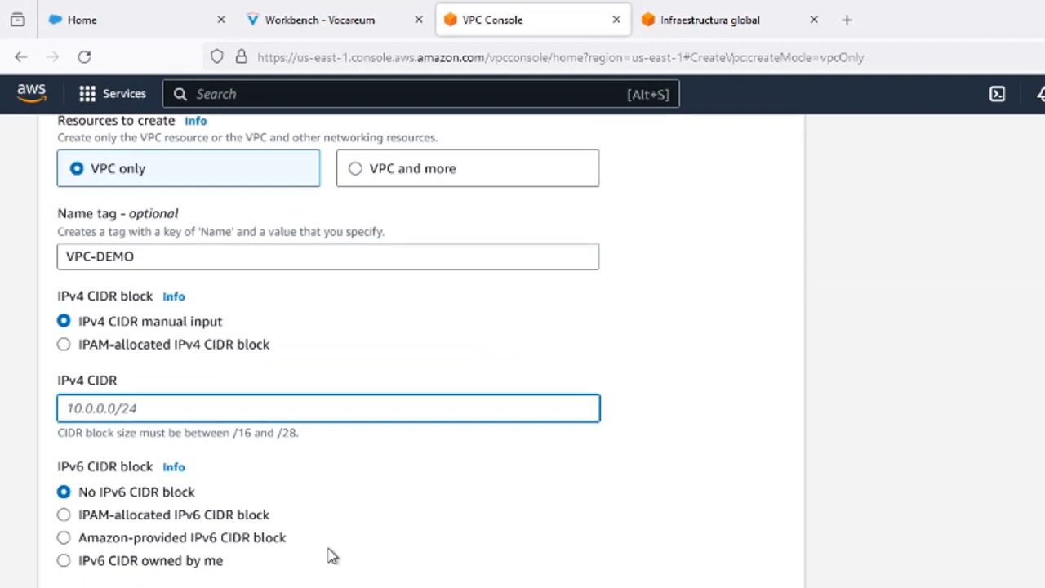
pyautogui.write('172.')
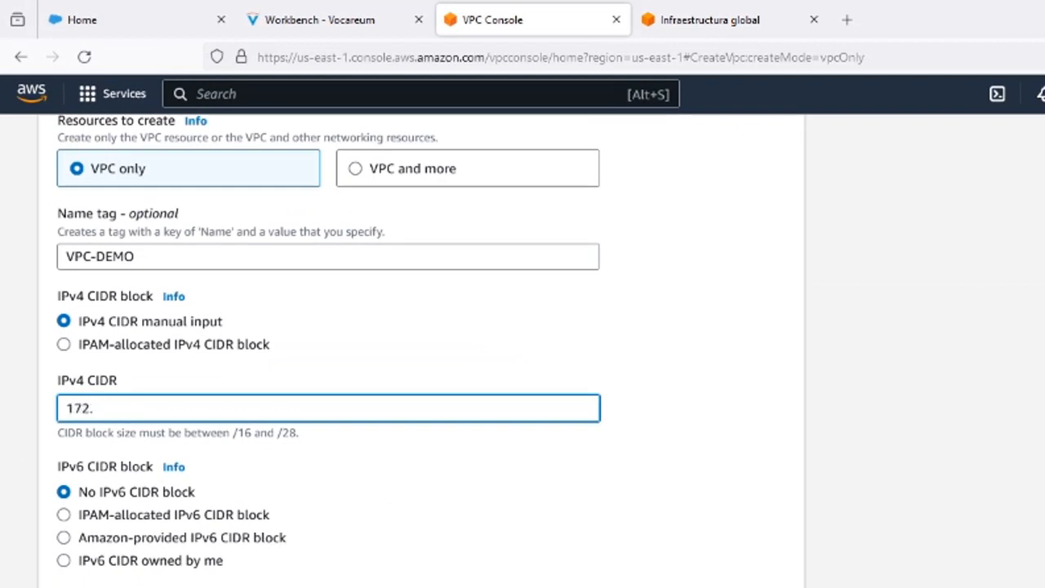
pyautogui.write('30.0.0/16')
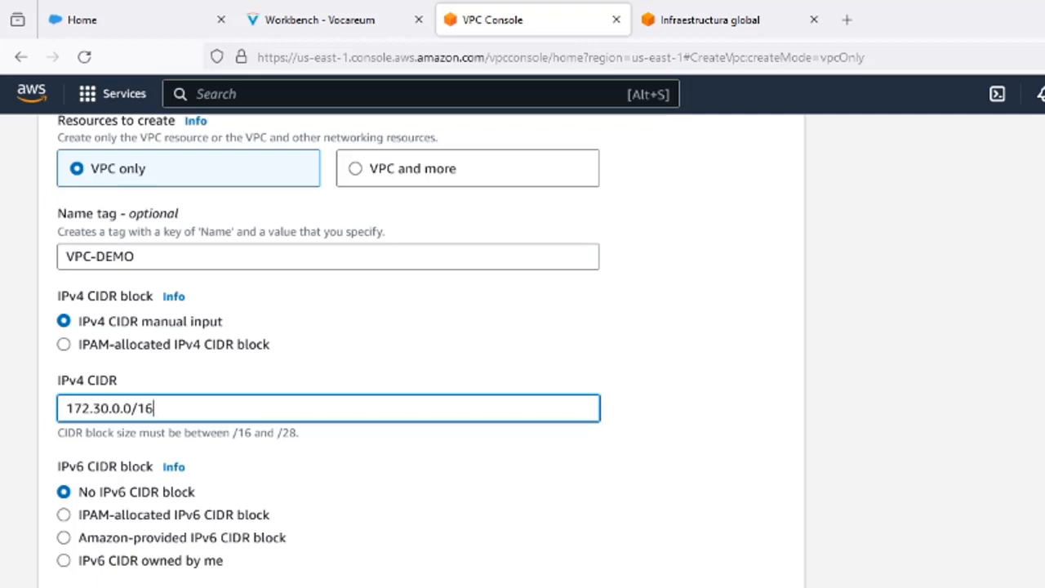
# - Try a /28 prefix for the IPv4 CIDR and change it back to /16
pyautogui.press('BackSpace')
pyautogui.press('BackSpace')
pyautogui.write('28')
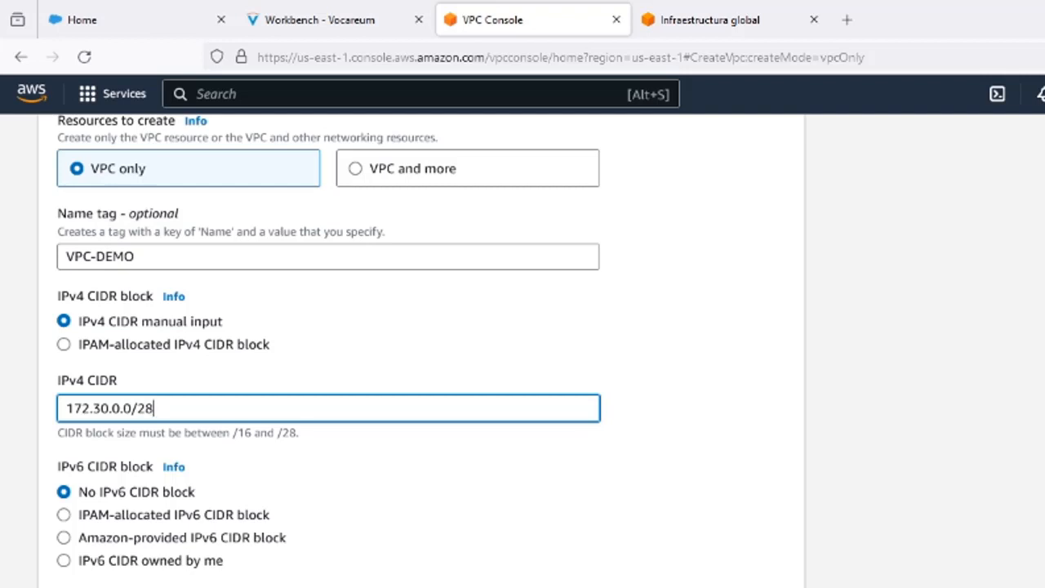
pyautogui.press('BackSpace')
pyautogui.press('BackSpace')
pyautogui.write('16')
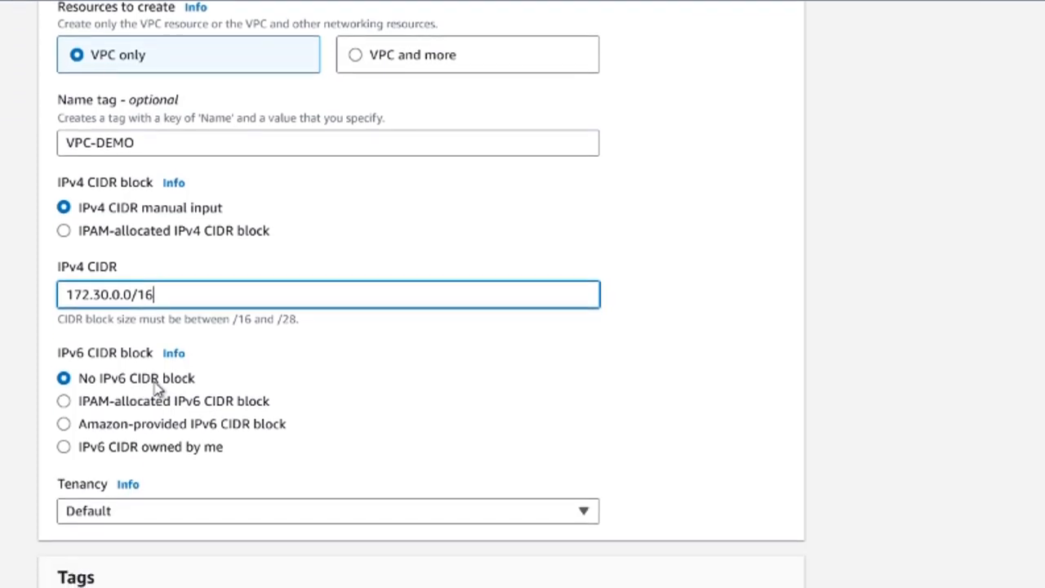
# - Check the tenancy options for the new VPC and keep Default
pyautogui.click(229, 513)
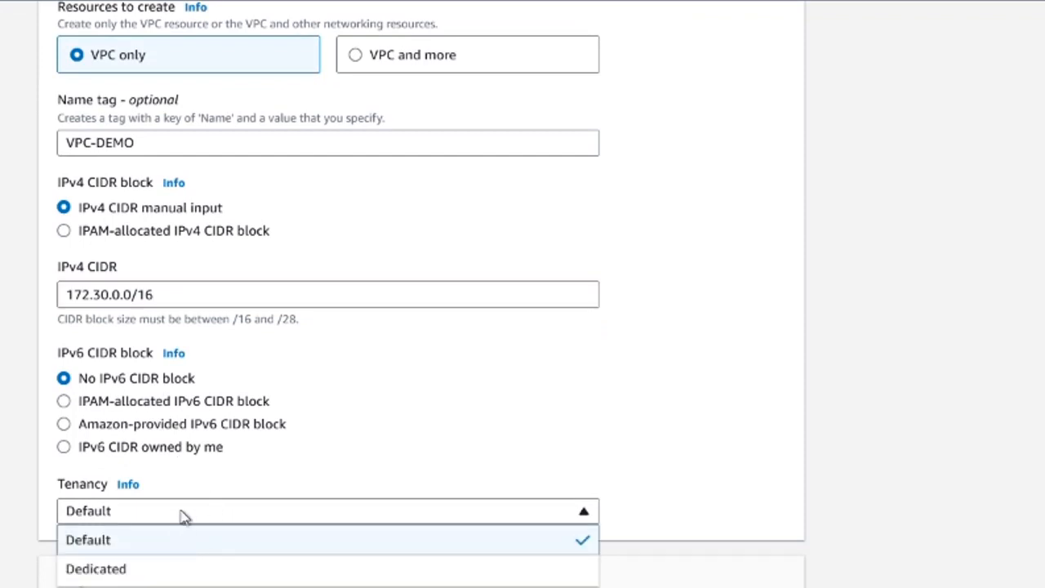
pyautogui.click(162, 554)
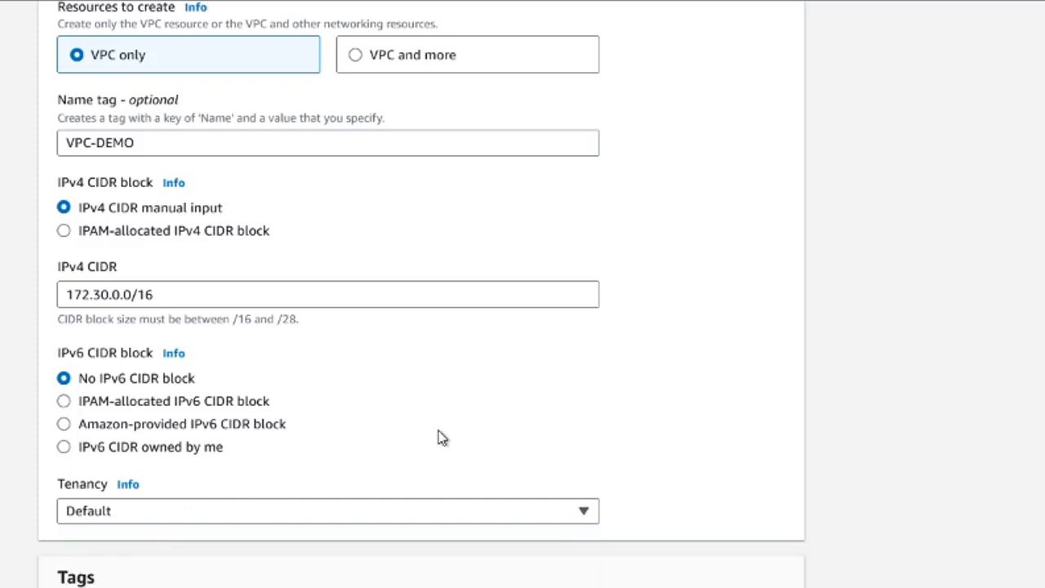
# - Add a tag with key Delegación and value BARCELONA, and create the VPC
pyautogui.scroll(-3, 439, 438)
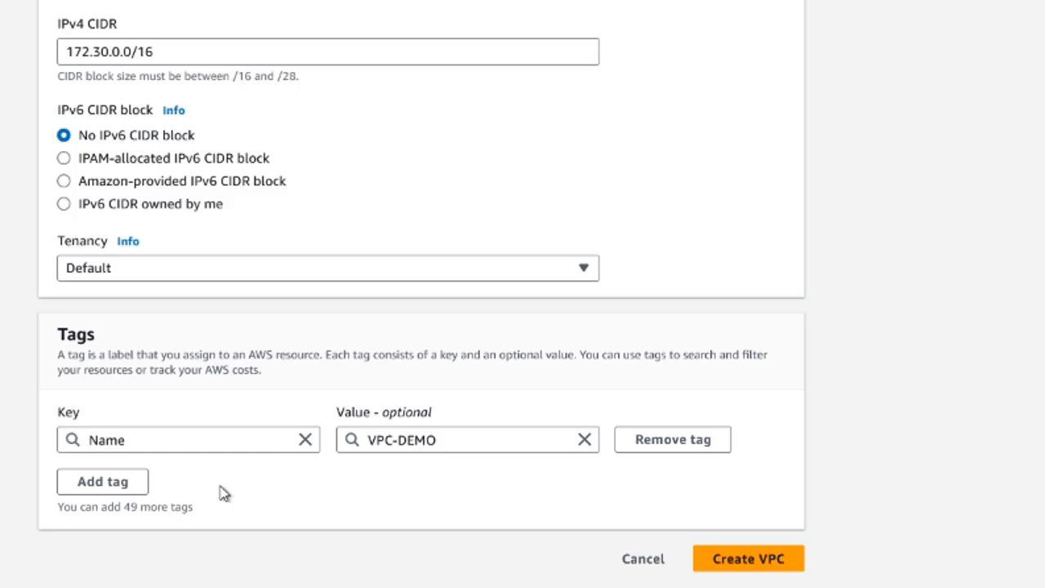
pyautogui.click(110, 487)
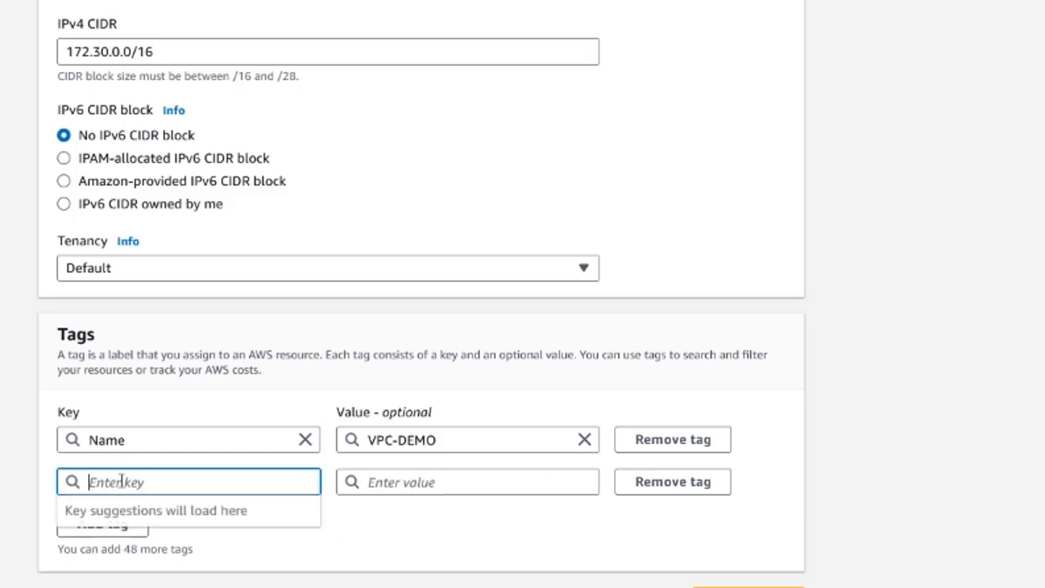
pyautogui.write('Delegación')
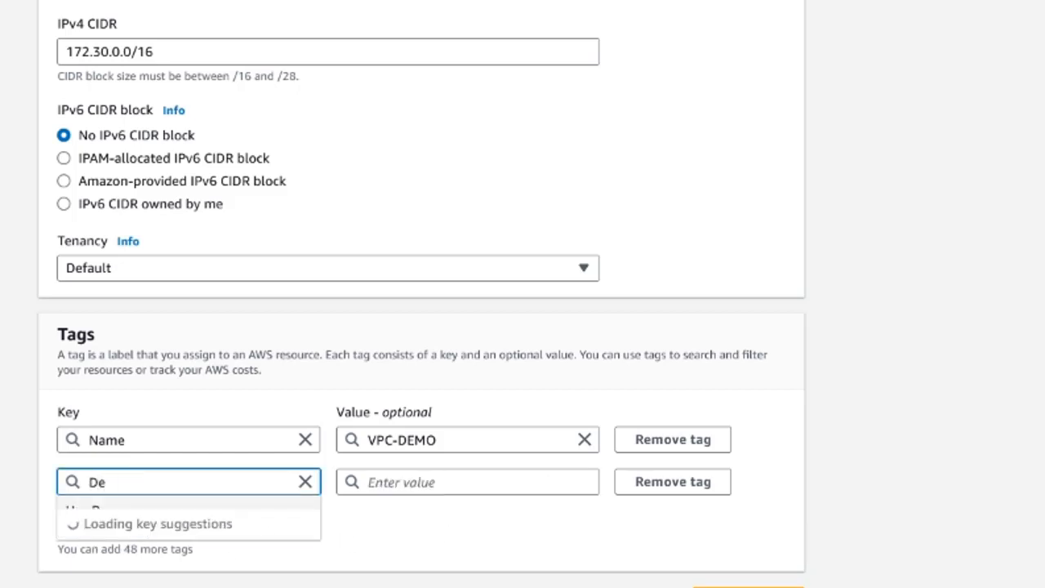
pyautogui.press('Tab')
pyautogui.press('Tab')
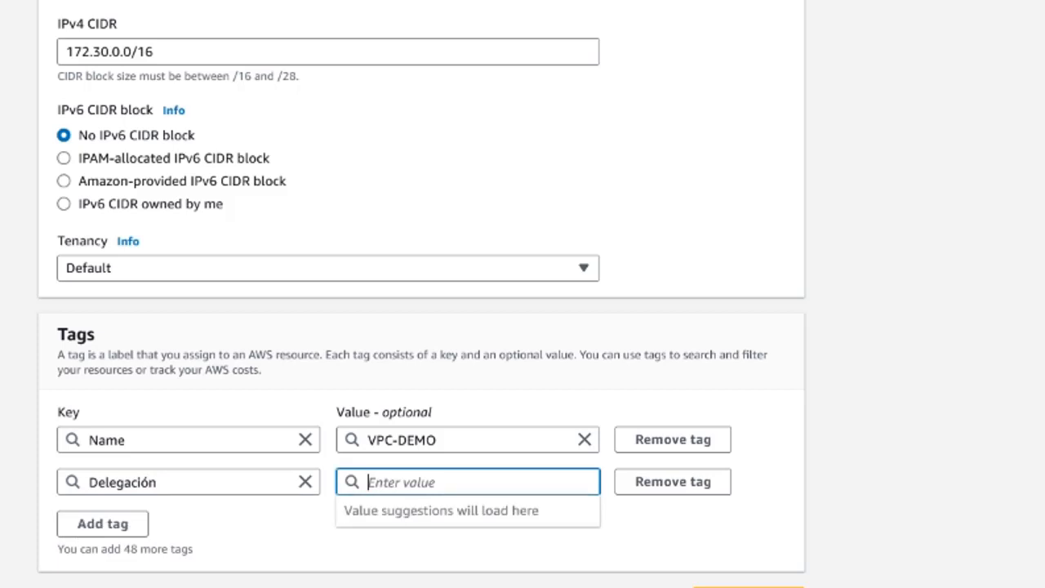
pyautogui.write('BARCELONA')
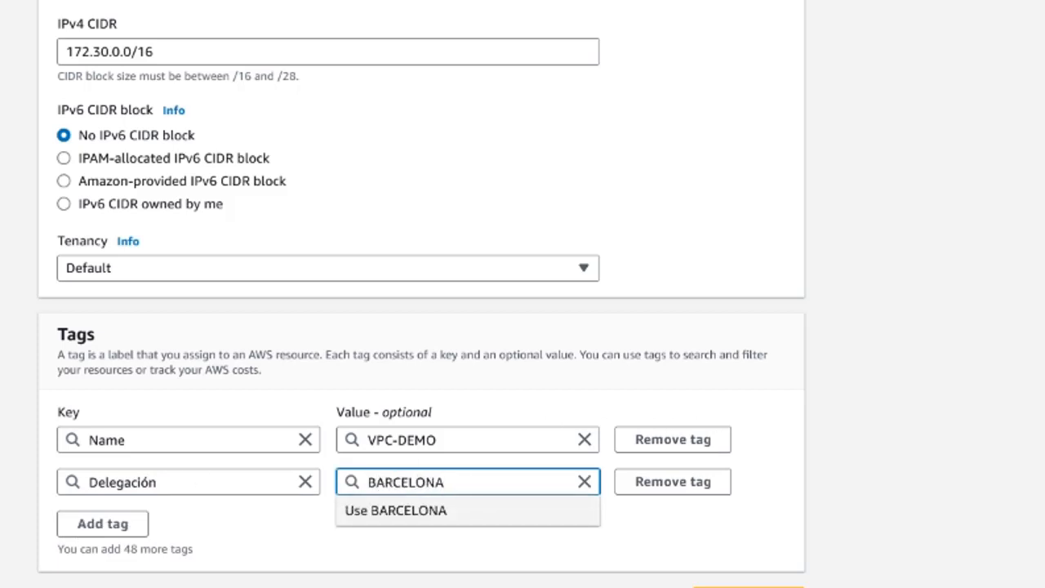
pyautogui.click(1012, 400)
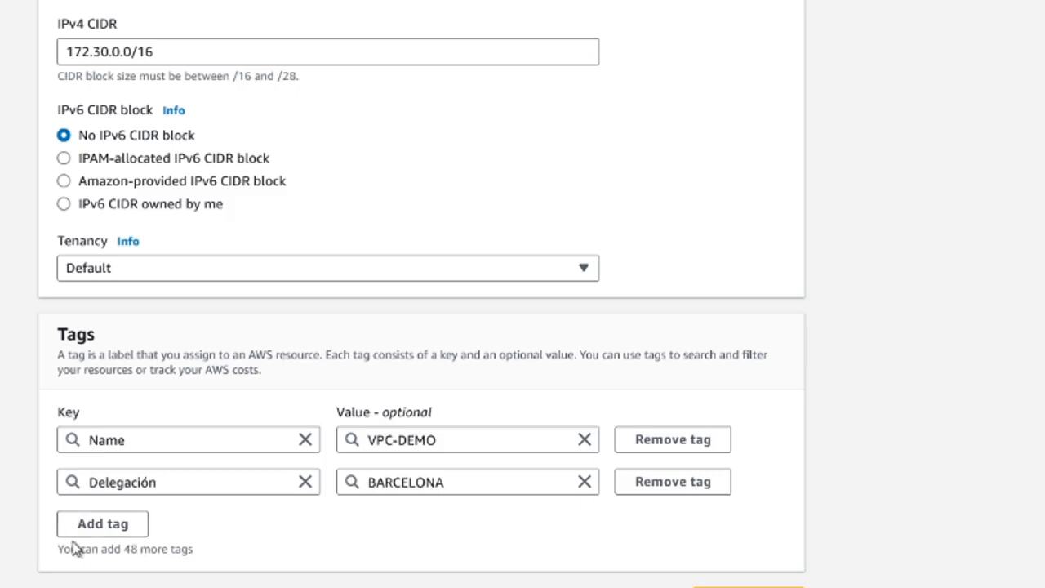
pyautogui.scroll(-1, 537, 529)
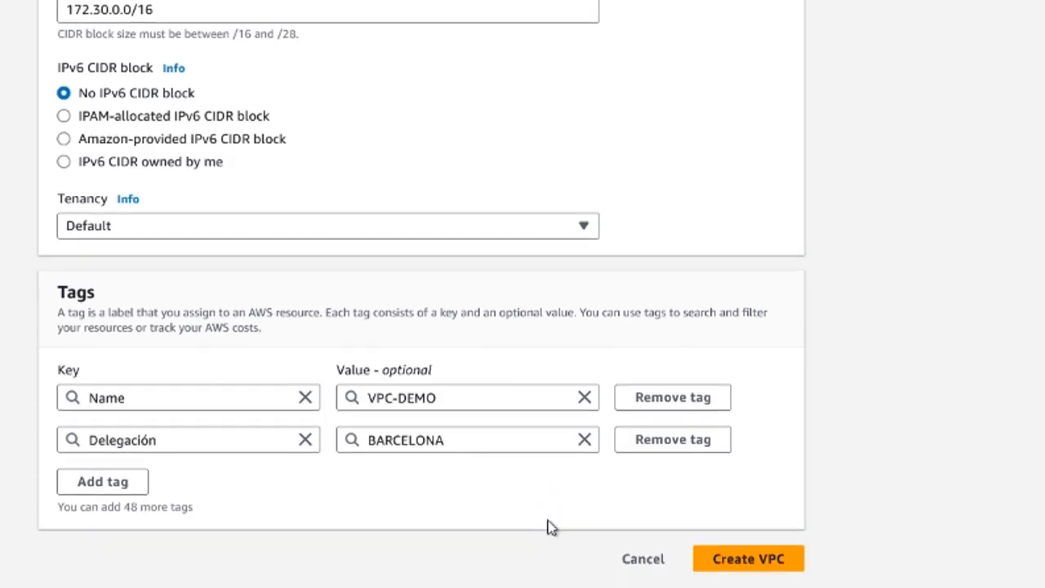
pyautogui.click(746, 562)
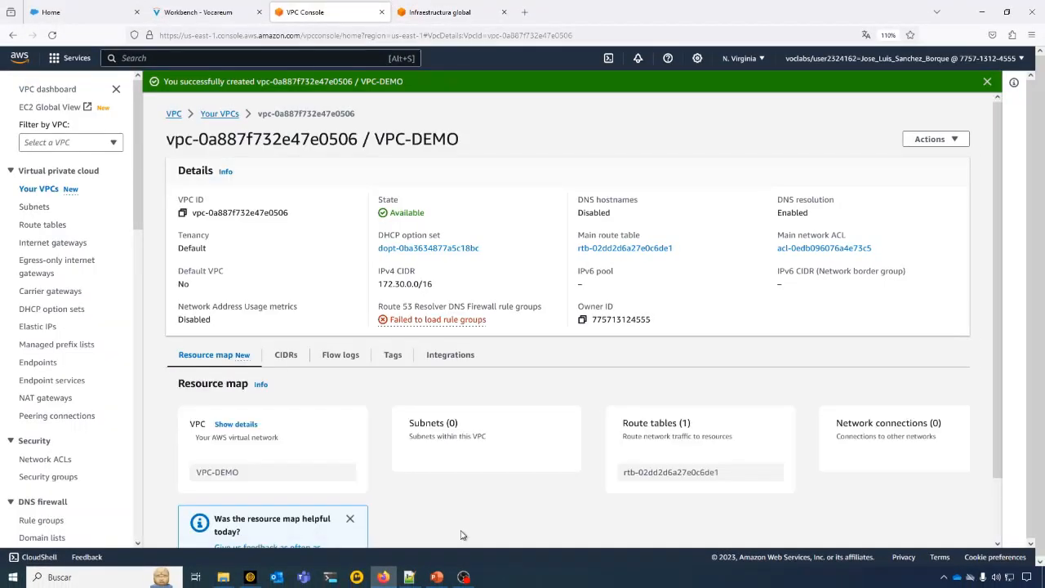
# - Review the VPC-DEMO details page and briefly compare it with the Create VPC slide in PowerPoint
pyautogui.moveTo(375, 139); pyautogui.dragTo(480, 140)
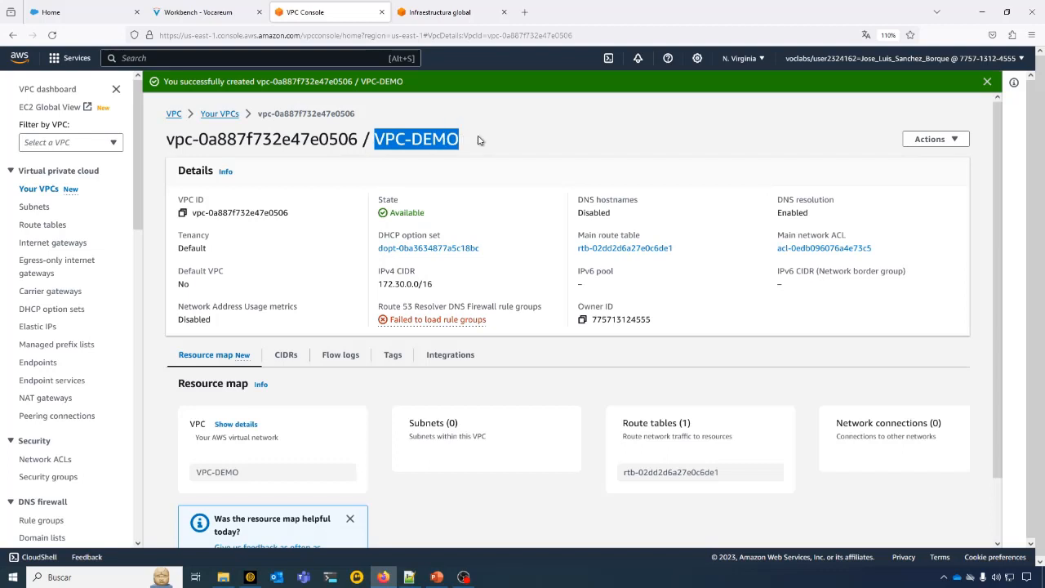
pyautogui.click(479, 141)
pyautogui.scroll(-1, 481, 140)
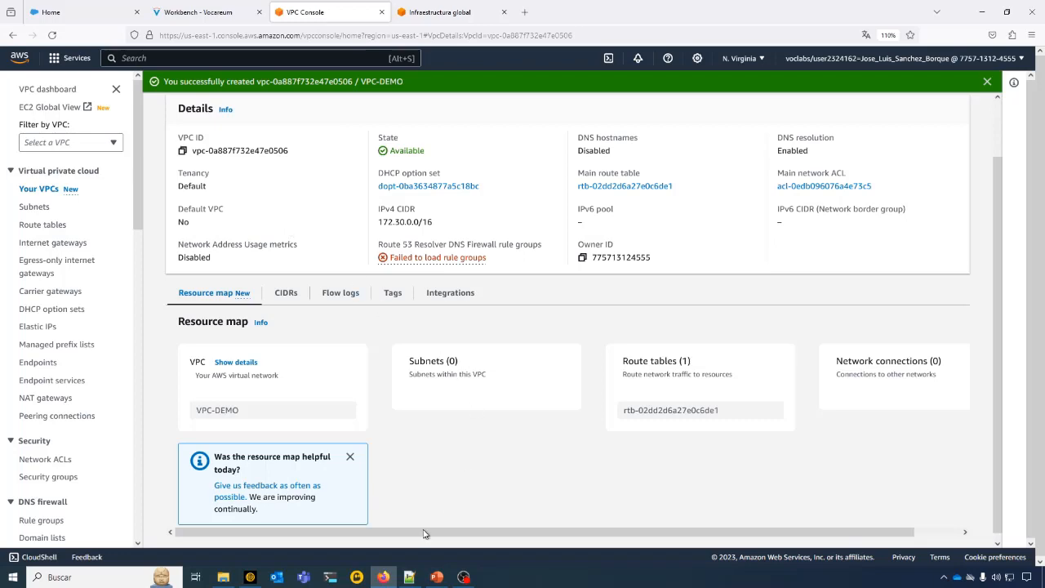
pyautogui.click(437, 578)
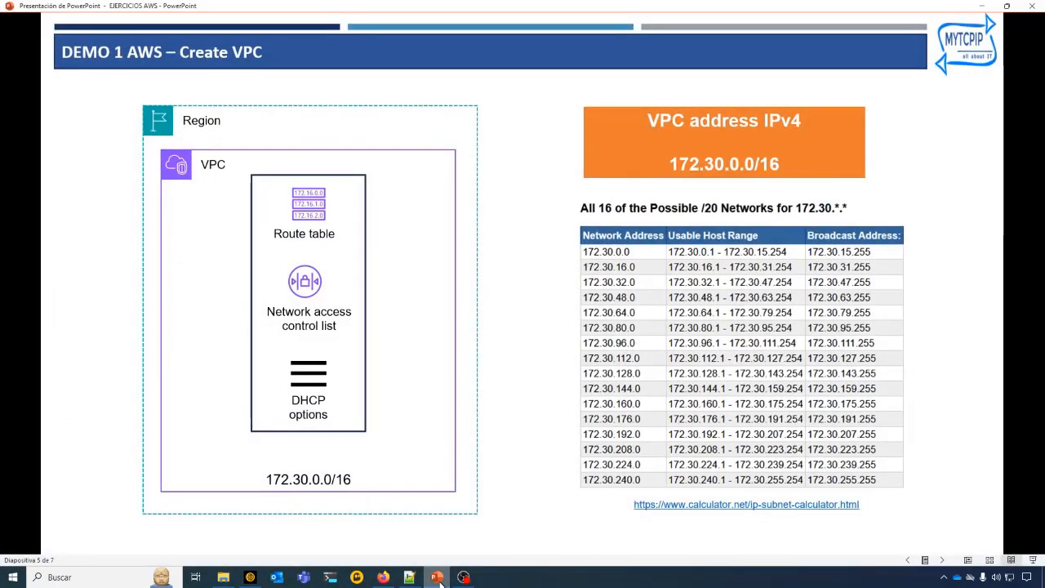
pyautogui.click(439, 578)
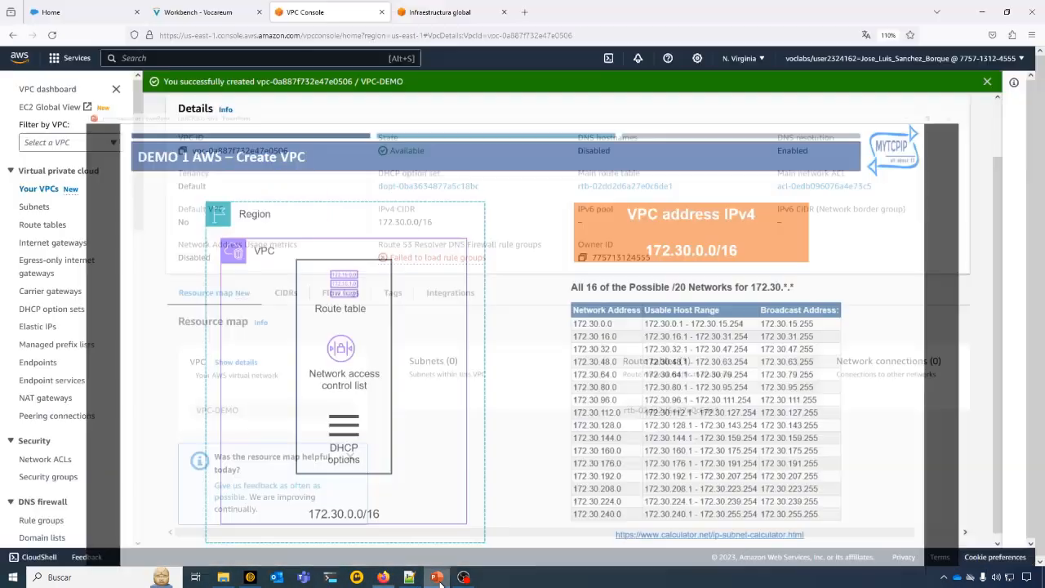
# - Examine VPC-DEMO's DHCP option set, main route table and main network ACL, and dismiss the resource map feedback notice
pyautogui.moveTo(479, 187); pyautogui.dragTo(372, 190)
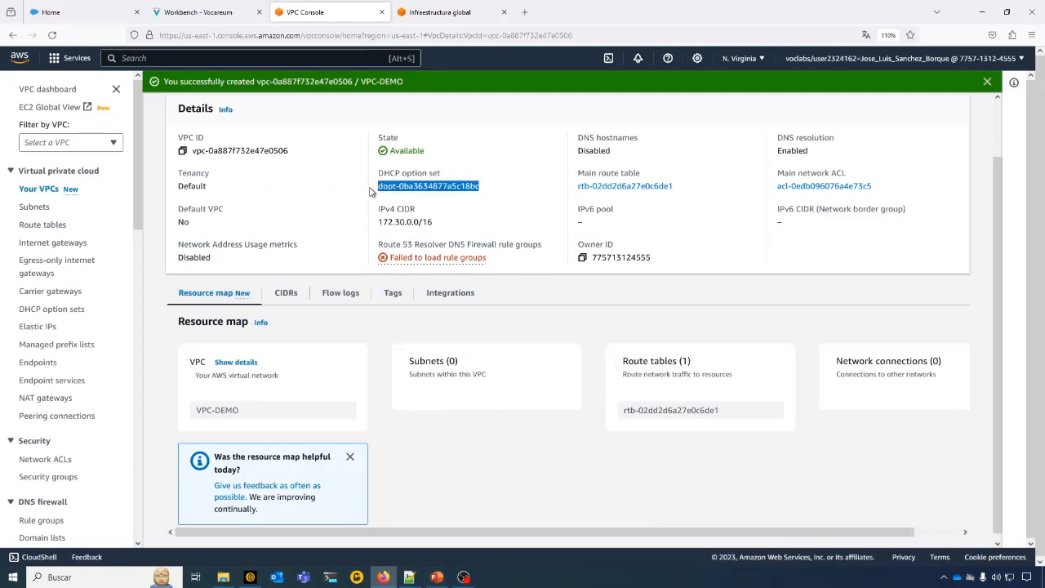
pyautogui.click(487, 207)
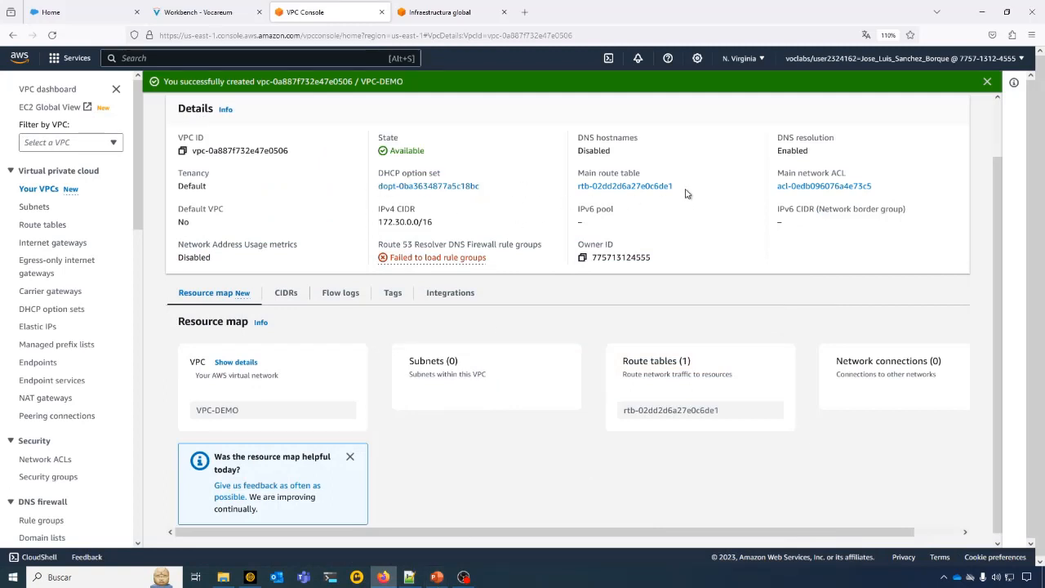
pyautogui.moveTo(686, 188); pyautogui.dragTo(569, 193)
pyautogui.moveTo(670, 195); pyautogui.dragTo(581, 198)
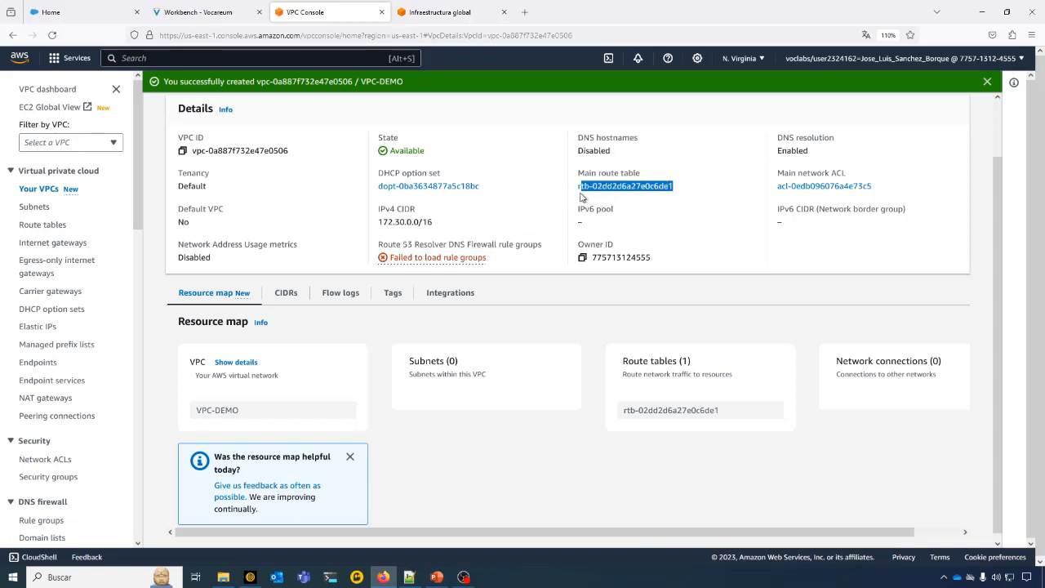
pyautogui.click(720, 188)
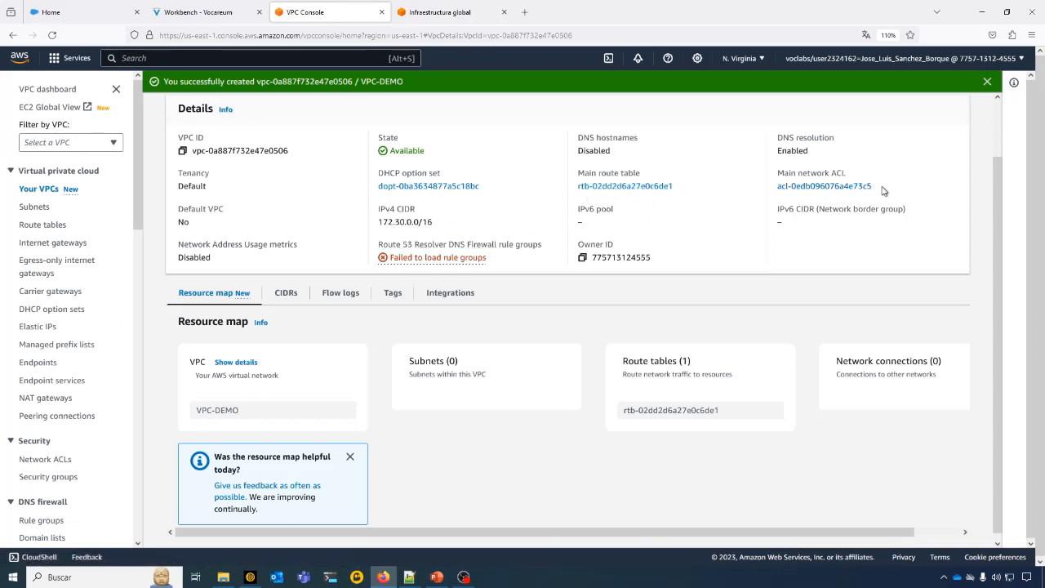
pyautogui.moveTo(885, 194); pyautogui.dragTo(776, 196)
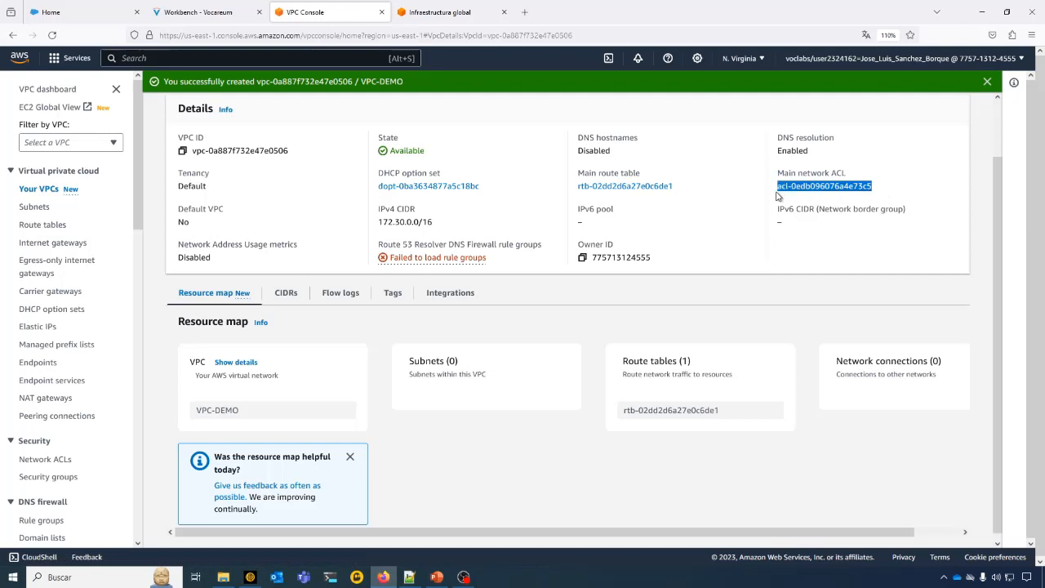
pyautogui.click(707, 205)
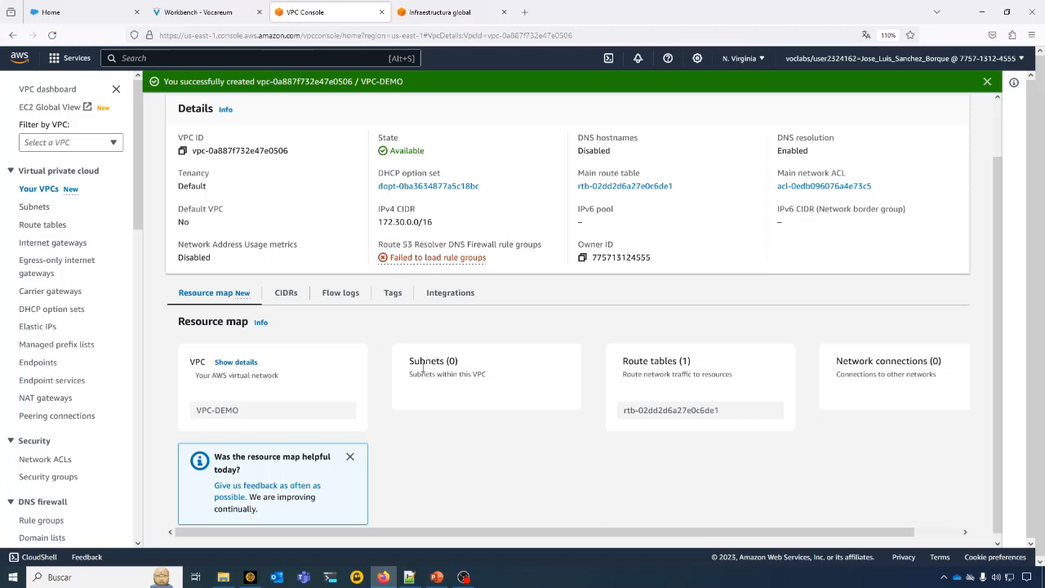
pyautogui.click(349, 458)
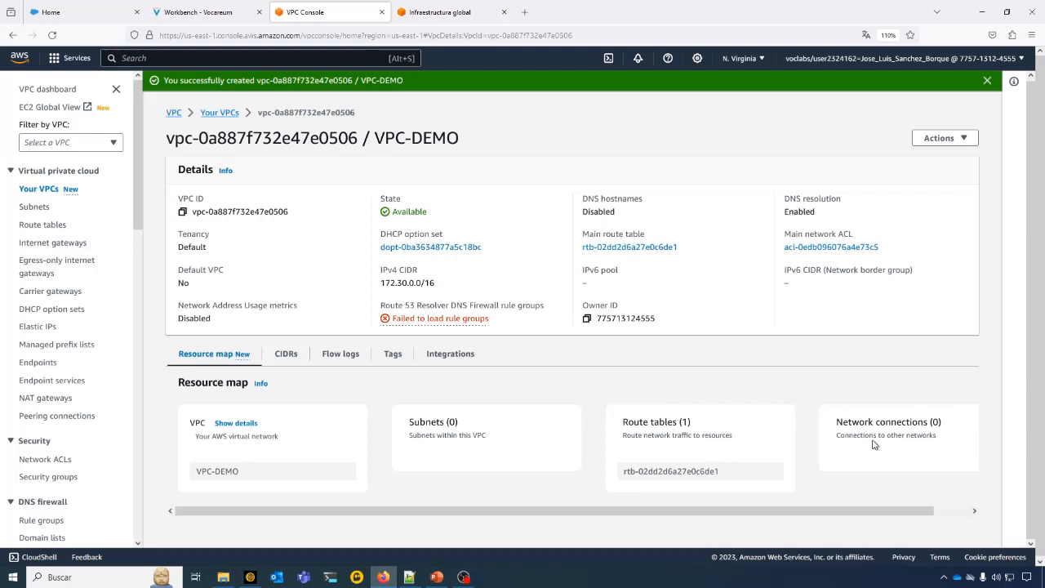
# - Return to the list of VPCs and select only VPC-DEMO
pyautogui.click(215, 114)
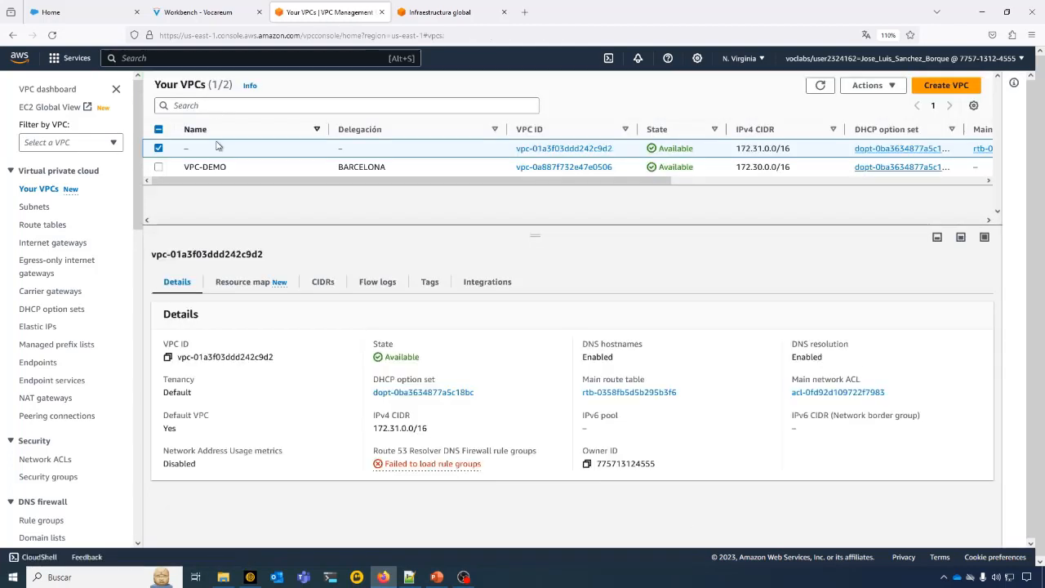
pyautogui.click(159, 149)
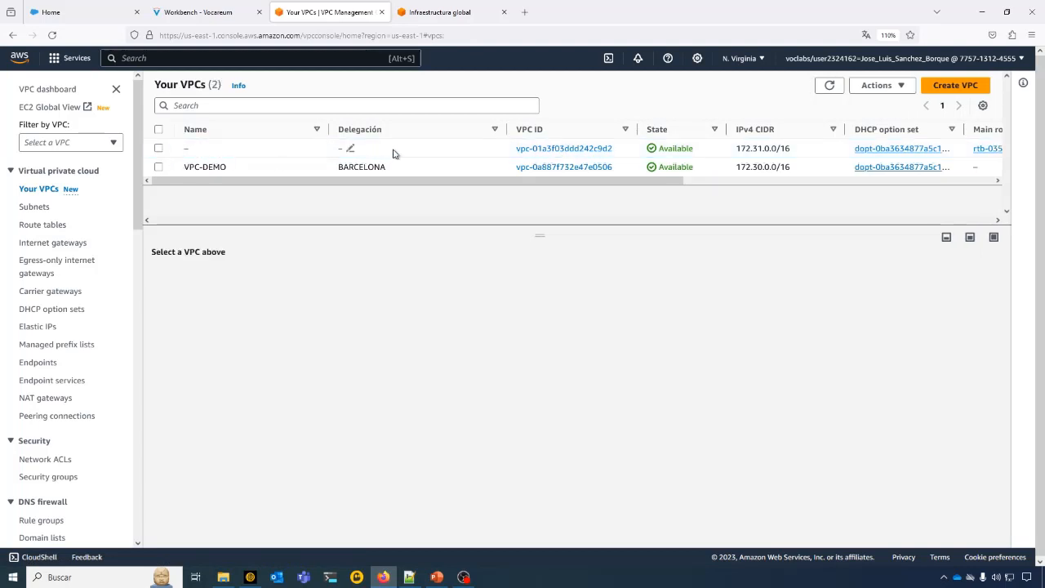
pyautogui.click(158, 167)
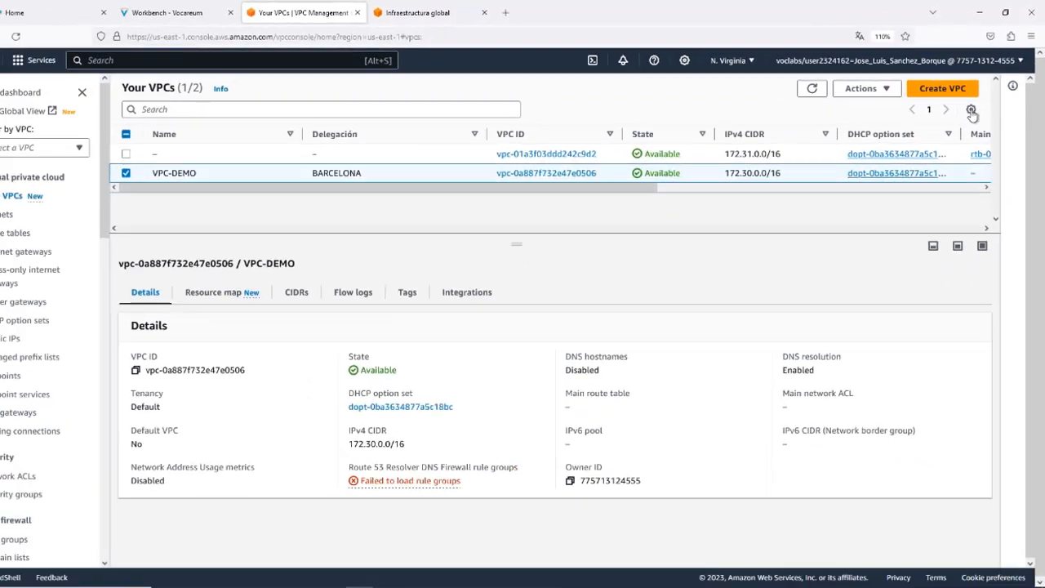
# - Hide the Tenancy column in the VPC list preferences, keeping the Default VPC column and the Name and Delegación tag columns
pyautogui.click(902, 215)
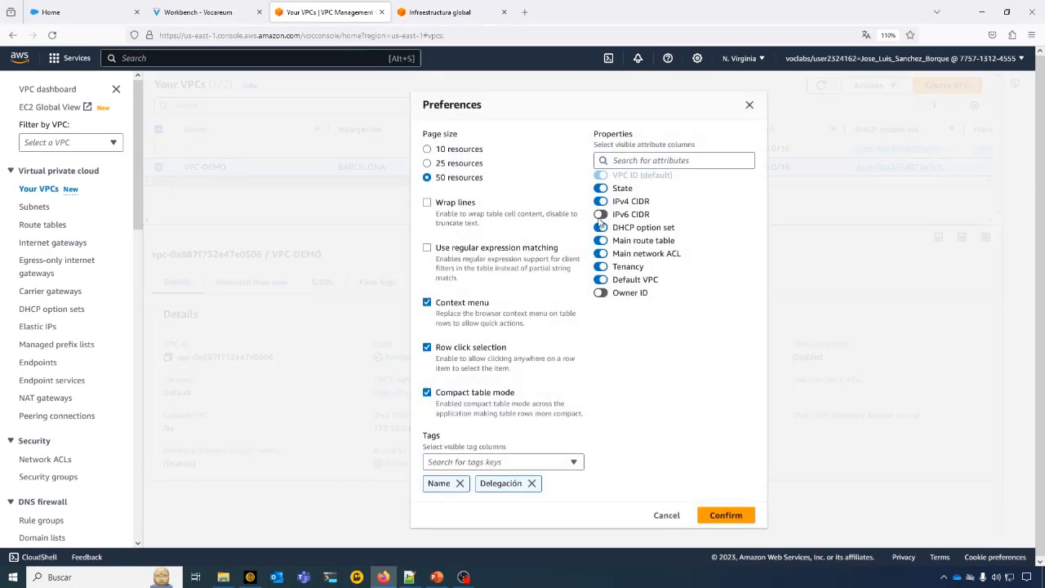
pyautogui.click(602, 296)
pyautogui.click(602, 295)
pyautogui.click(600, 281)
pyautogui.click(602, 267)
pyautogui.click(602, 280)
pyautogui.click(494, 462)
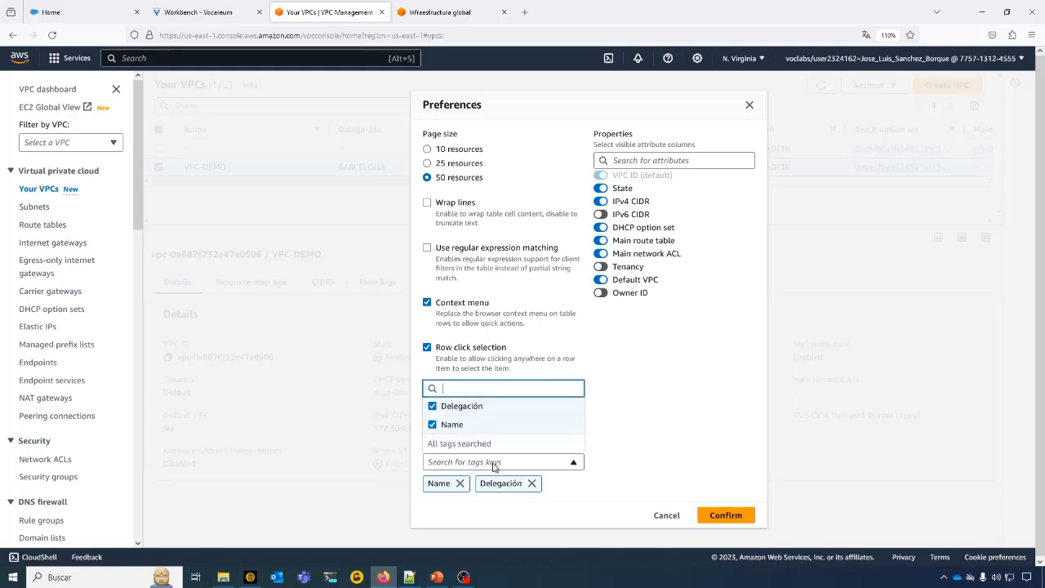
pyautogui.click(682, 409)
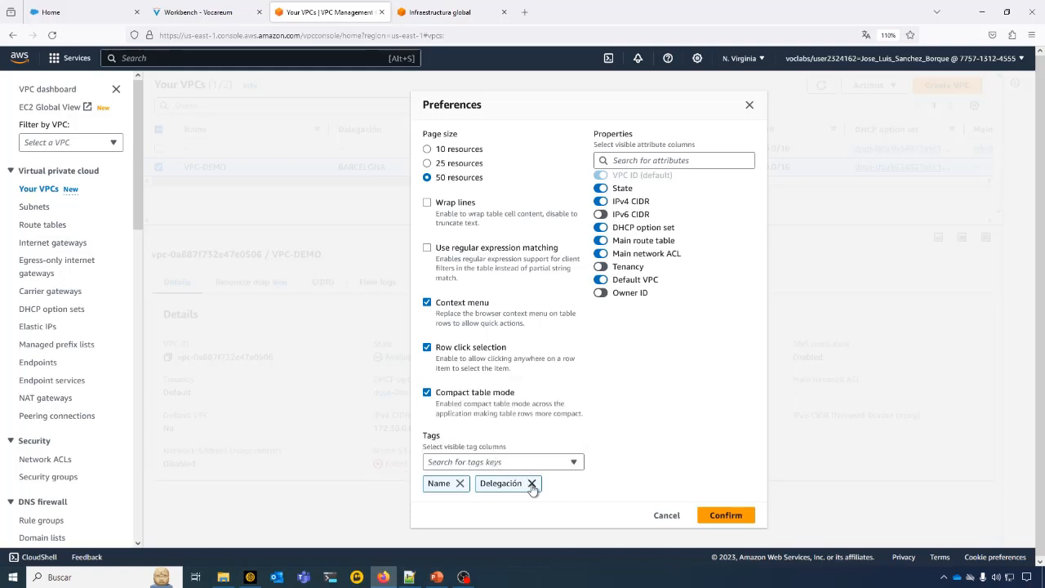
pyautogui.click(726, 515)
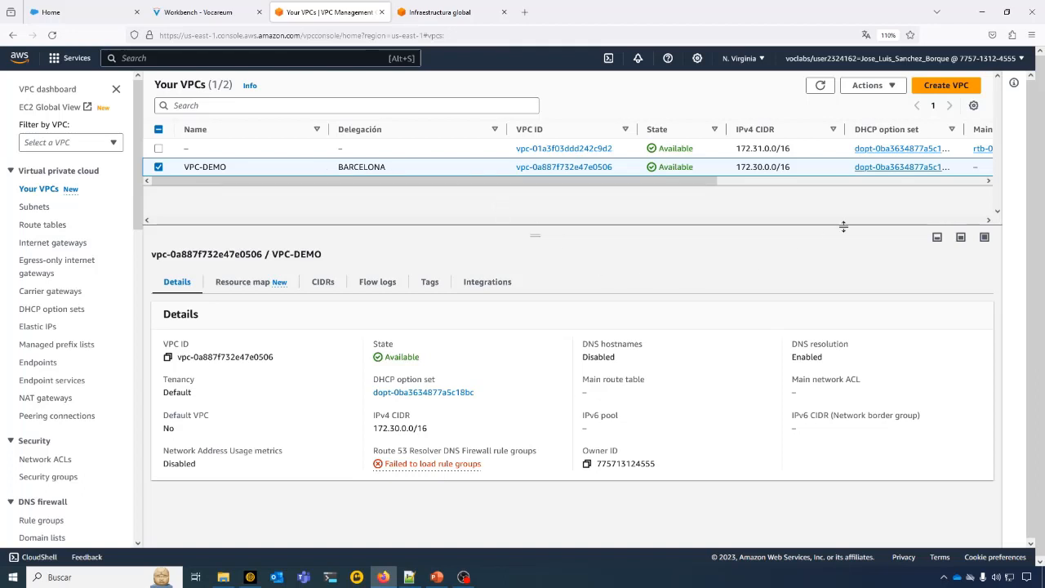
# - Examine the tag management options for VPC-DEMO and leave the page without saving
pyautogui.click(894, 89)
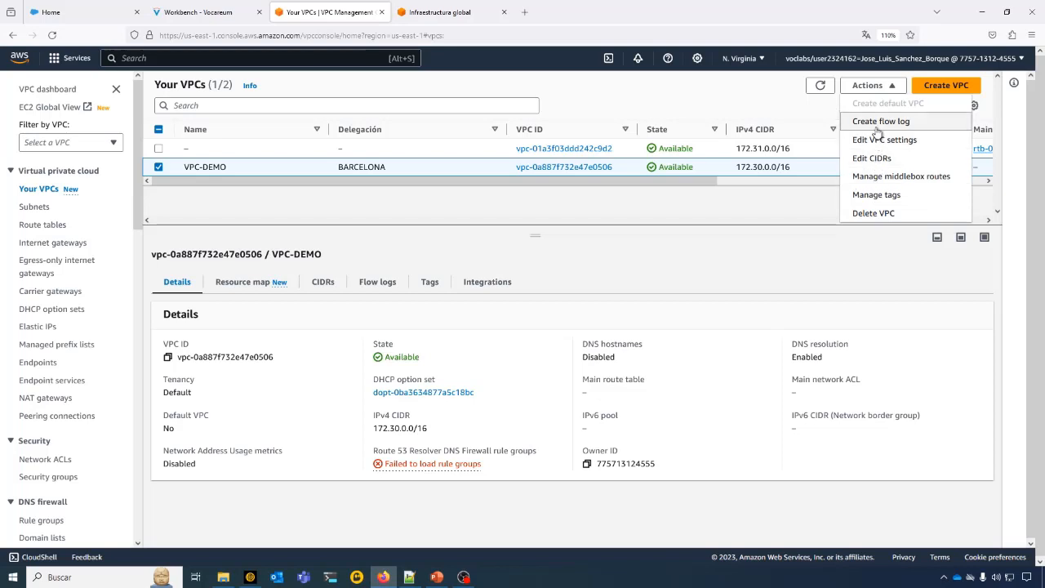
pyautogui.click(876, 195)
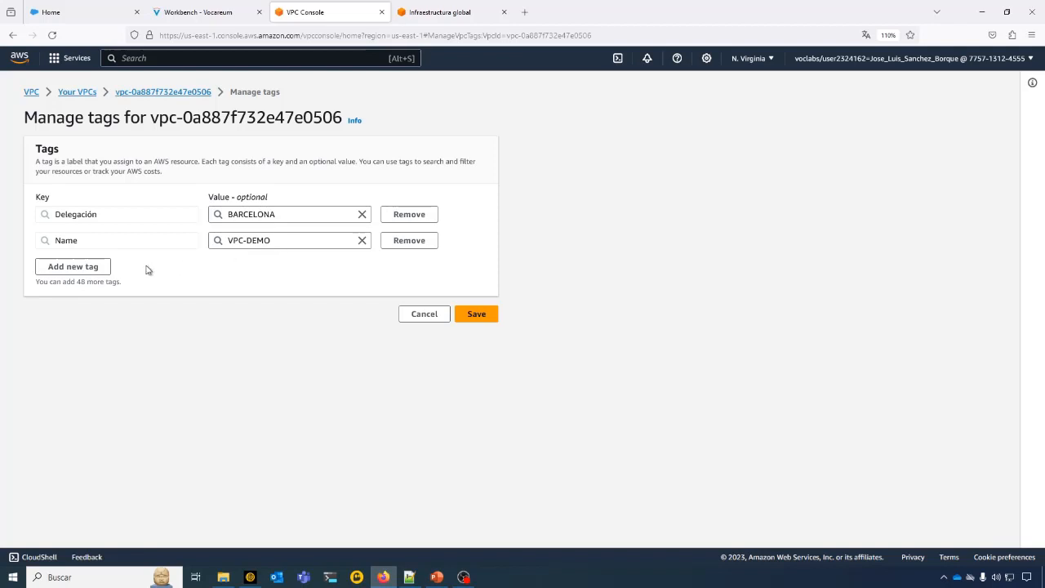
pyautogui.click(43, 267)
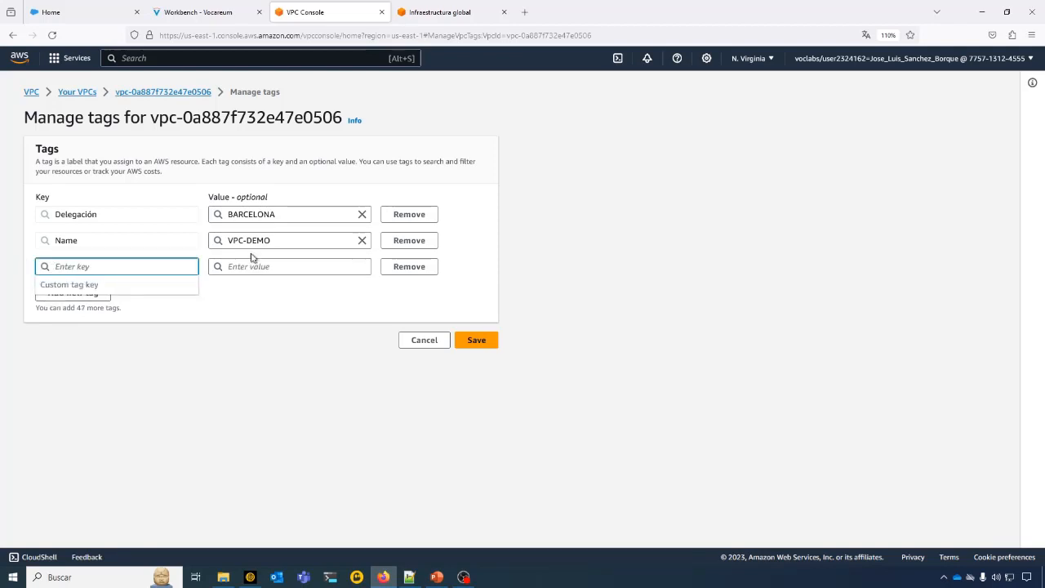
pyautogui.click(399, 266)
pyautogui.click(412, 317)
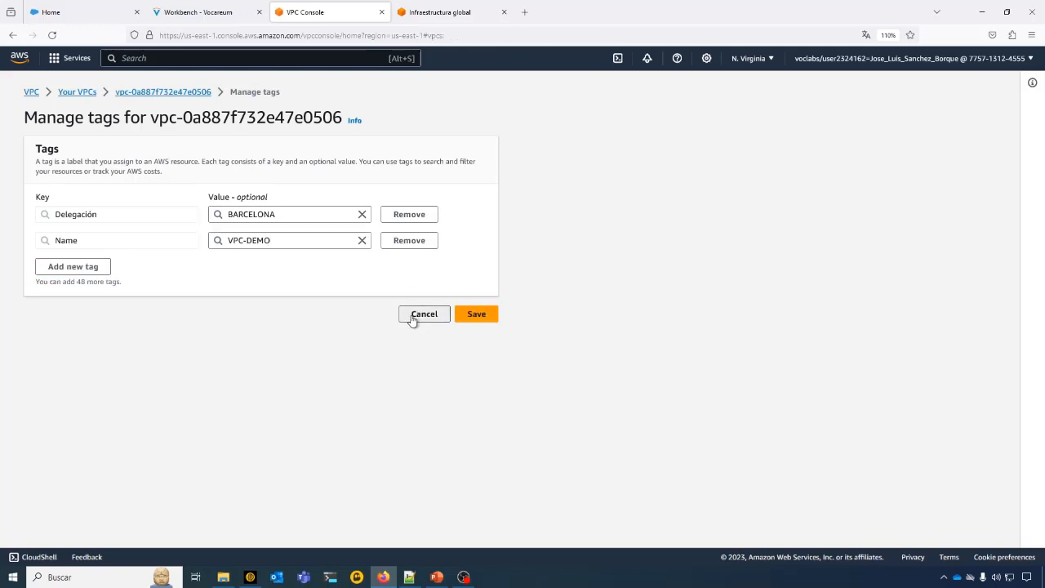
# - Review VPC-DEMO's DHCP option set choices and DNS settings on the VPC settings page and save
pyautogui.click(889, 85)
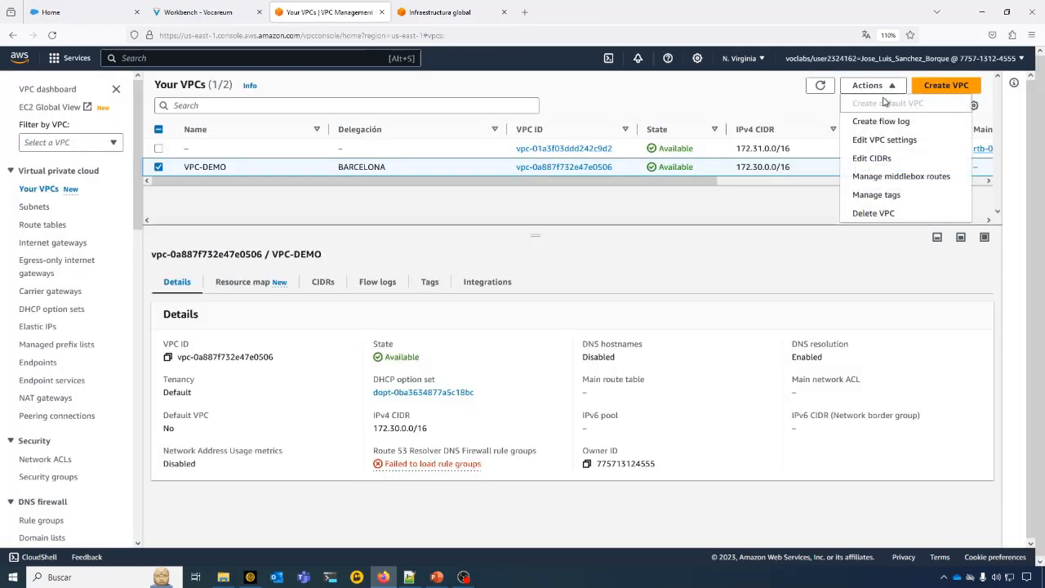
pyautogui.click(872, 141)
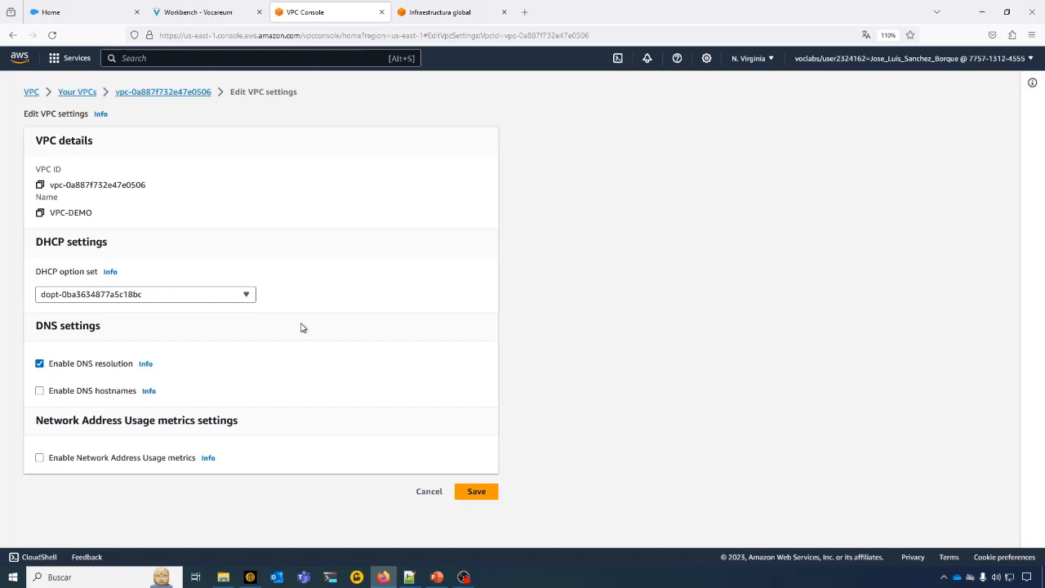
pyautogui.click(243, 299)
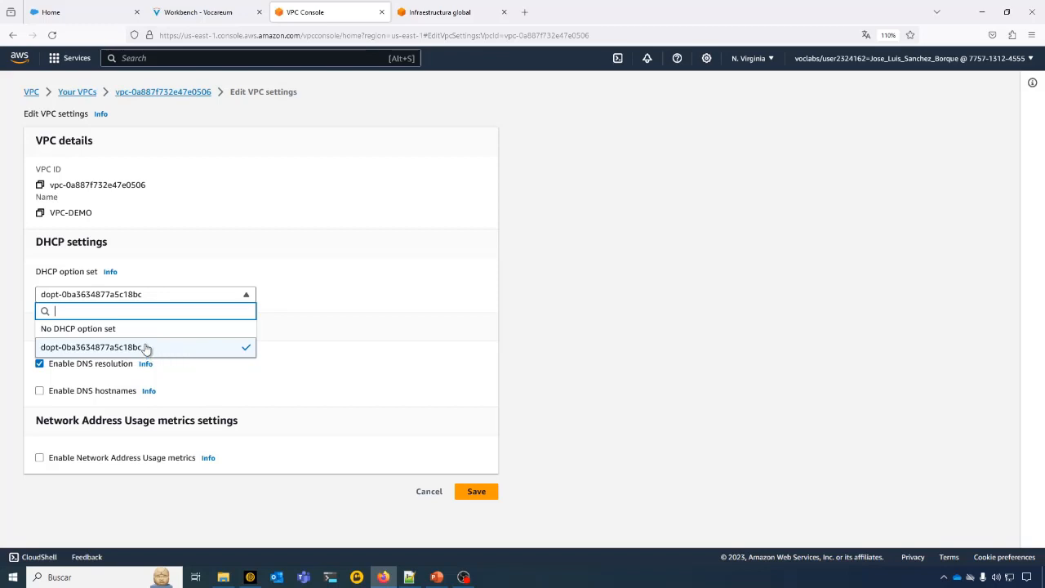
pyautogui.click(413, 333)
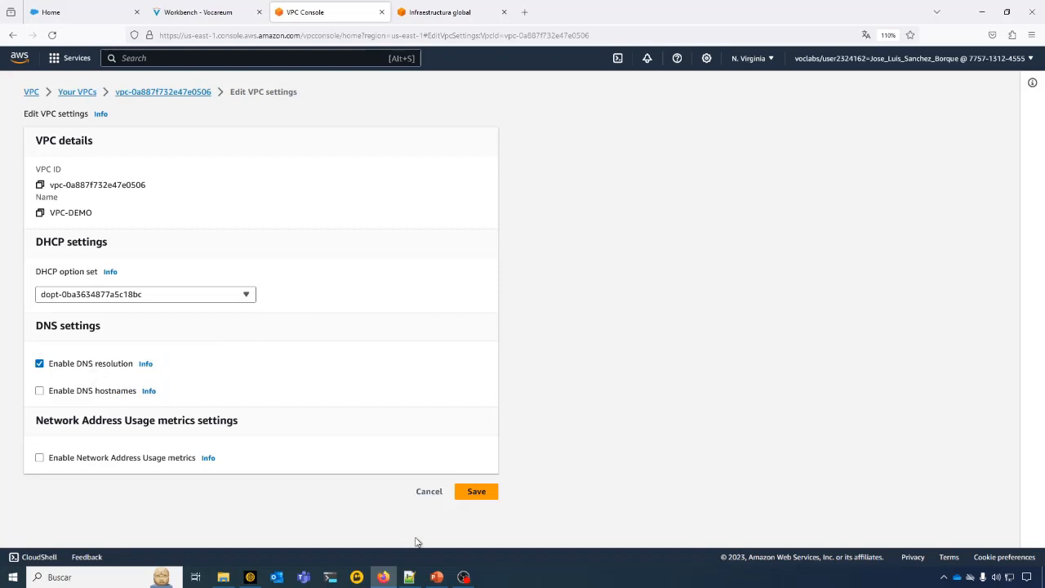
pyautogui.click(476, 493)
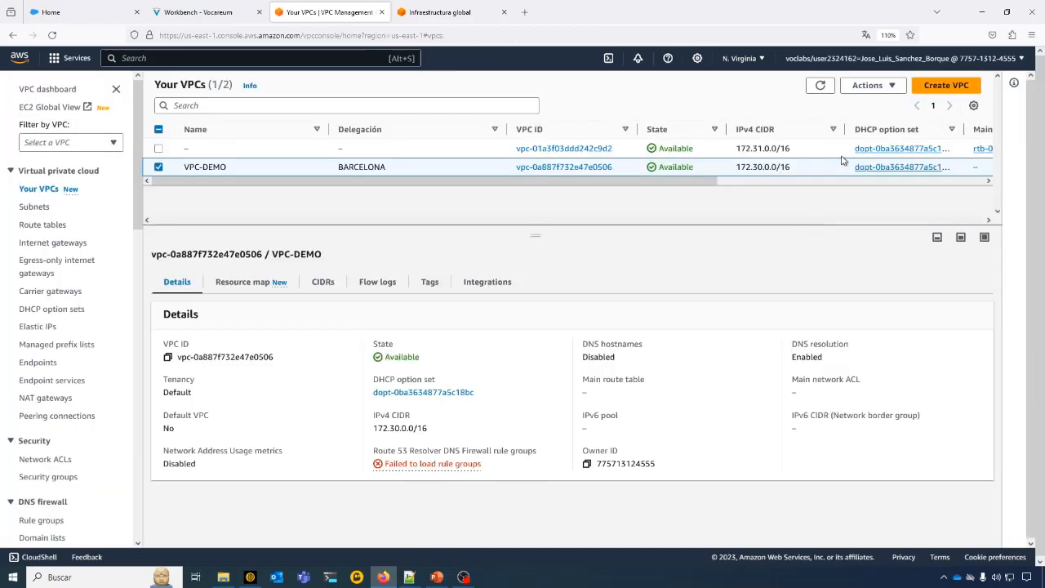
pyautogui.click(892, 86)
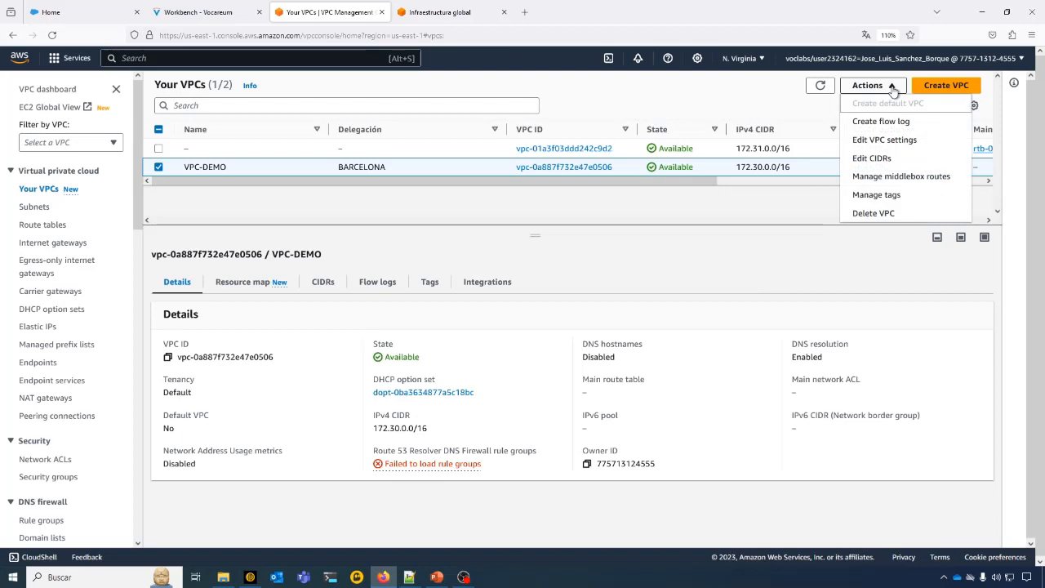
pyautogui.click(878, 217)
pyautogui.click(546, 354)
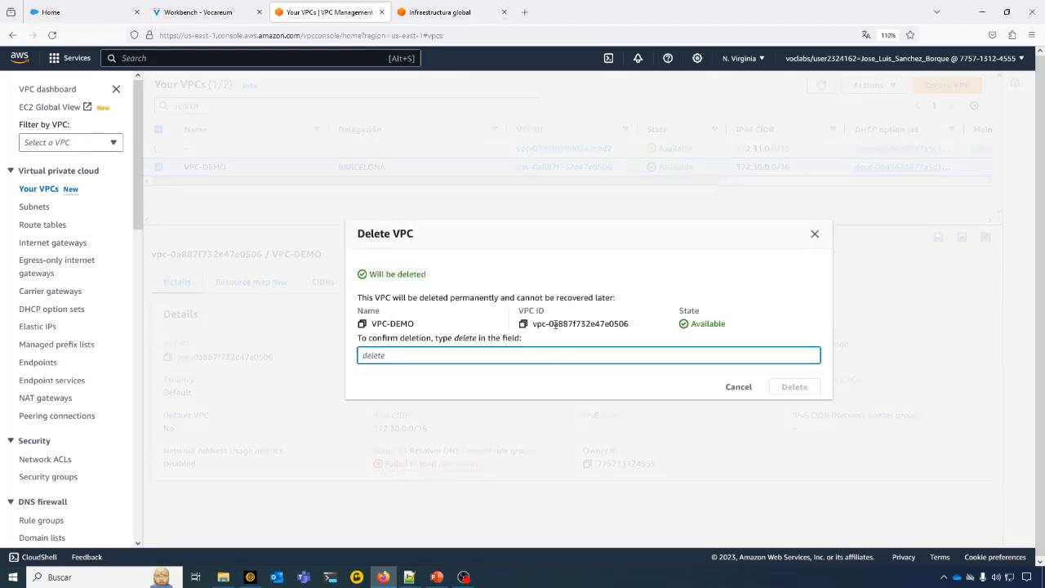
pyautogui.write('DELETE')
pyautogui.press('BackSpace')
pyautogui.click(745, 391)
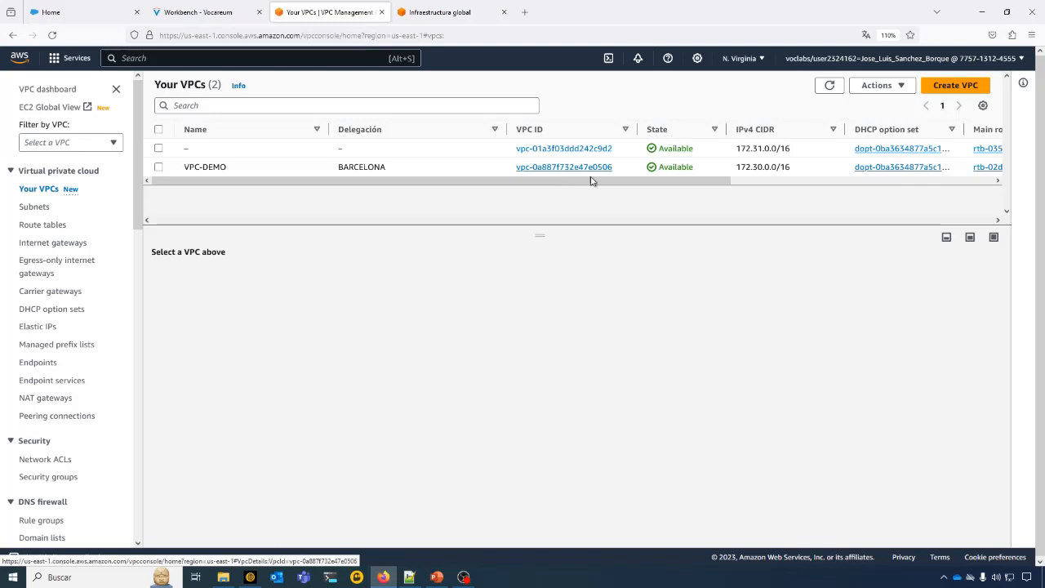
# - Widen the DHCP option set column in the VPC list and review the route table, network ACL and Default VPC columns
pyautogui.moveTo(648, 183); pyautogui.dragTo(778, 188)
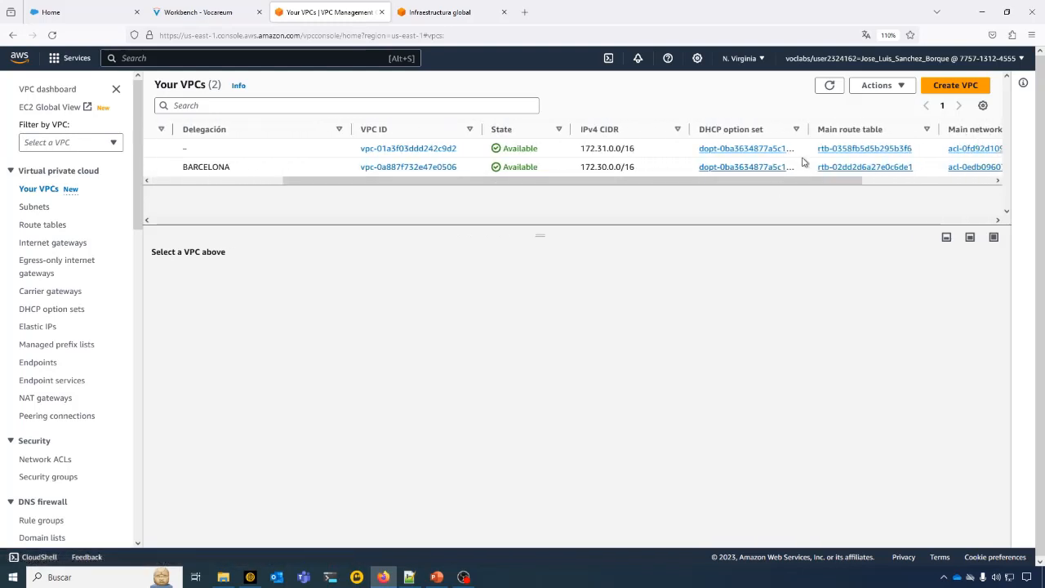
pyautogui.moveTo(810, 133); pyautogui.dragTo(842, 133)
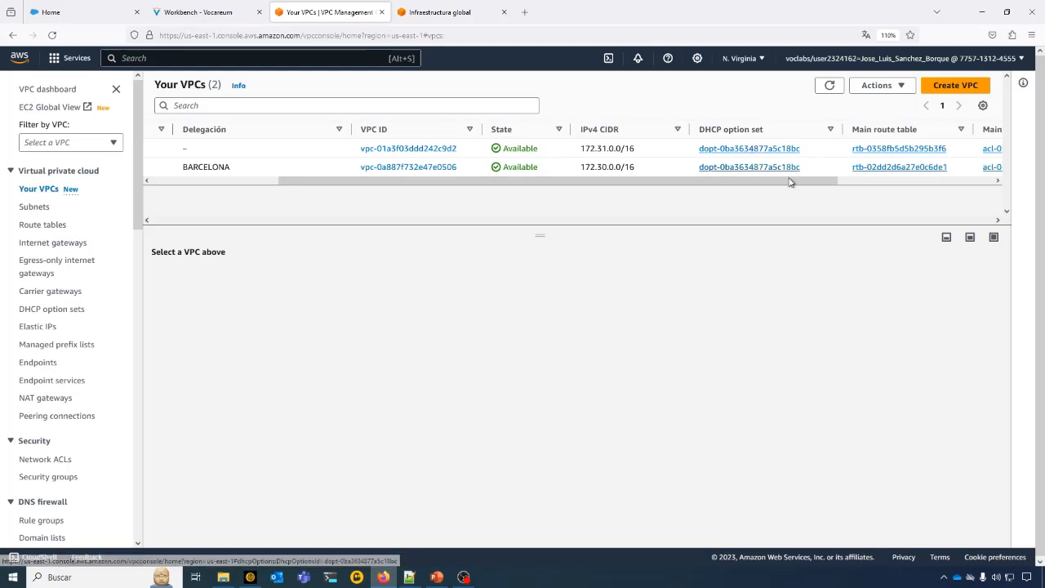
pyautogui.moveTo(789, 182); pyautogui.dragTo(869, 183)
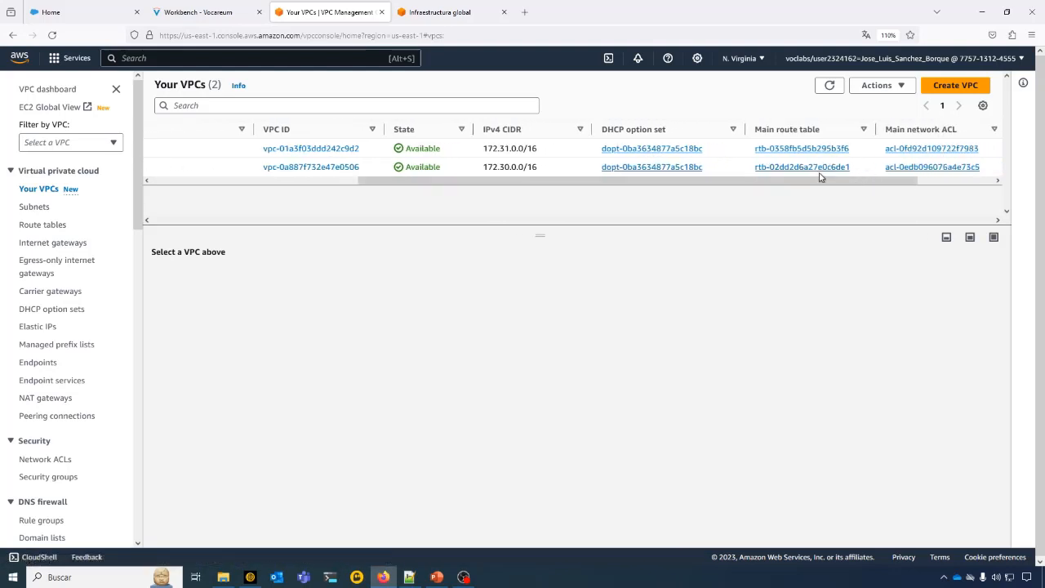
pyautogui.moveTo(903, 185); pyautogui.dragTo(942, 182)
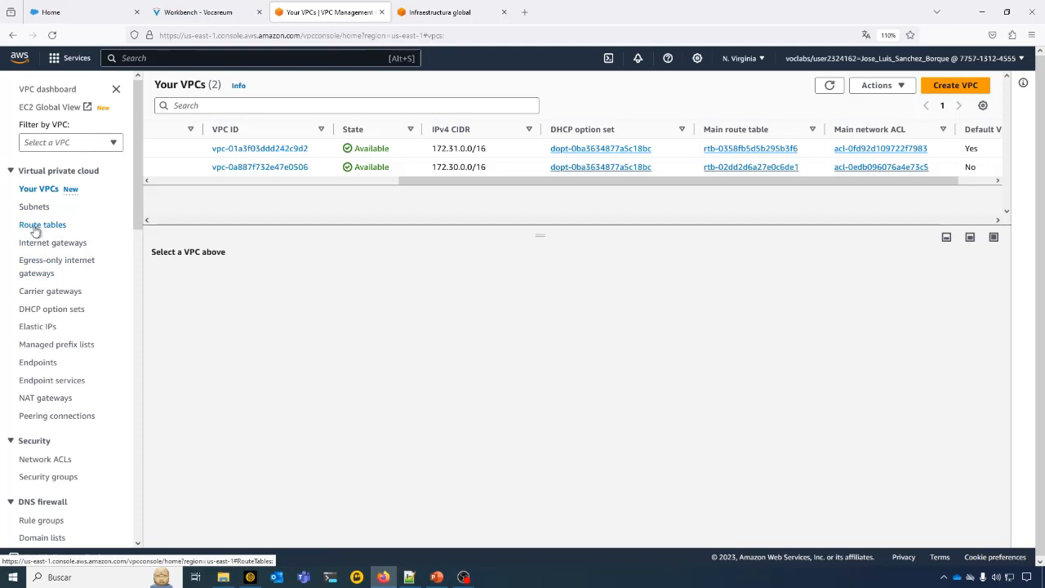
pyautogui.scroll(-3, 50, 368)
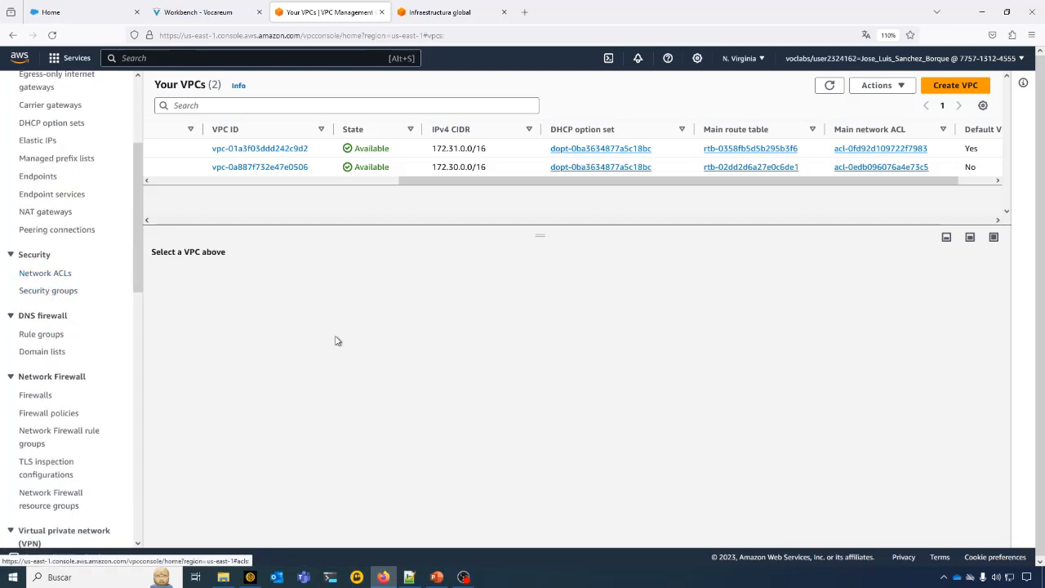
# - Open VPC-DEMO's main route table from the VPC list and name it VPC-DEMO-RT
pyautogui.moveTo(479, 181); pyautogui.dragTo(374, 196)
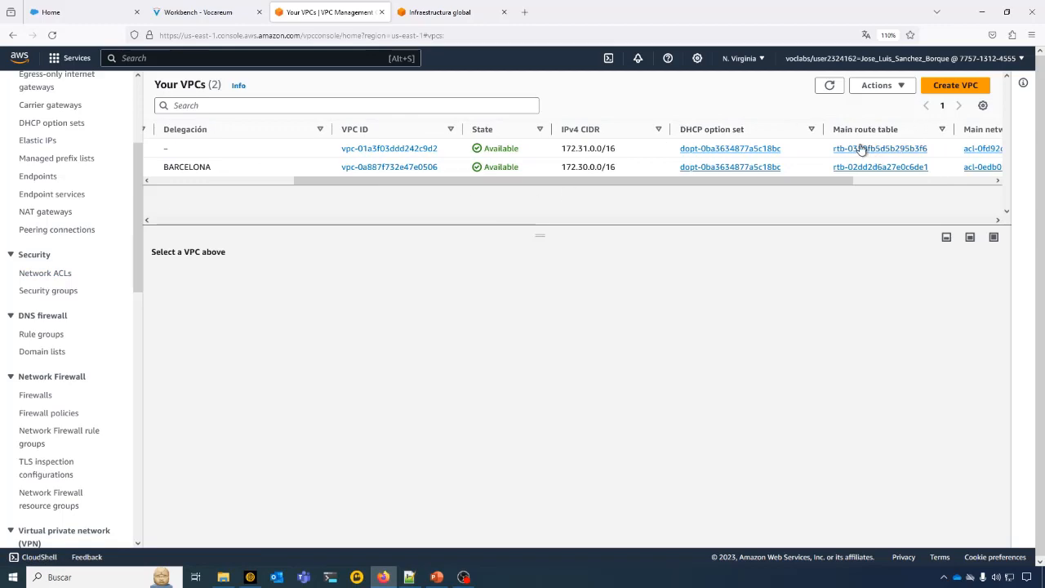
pyautogui.click(868, 168)
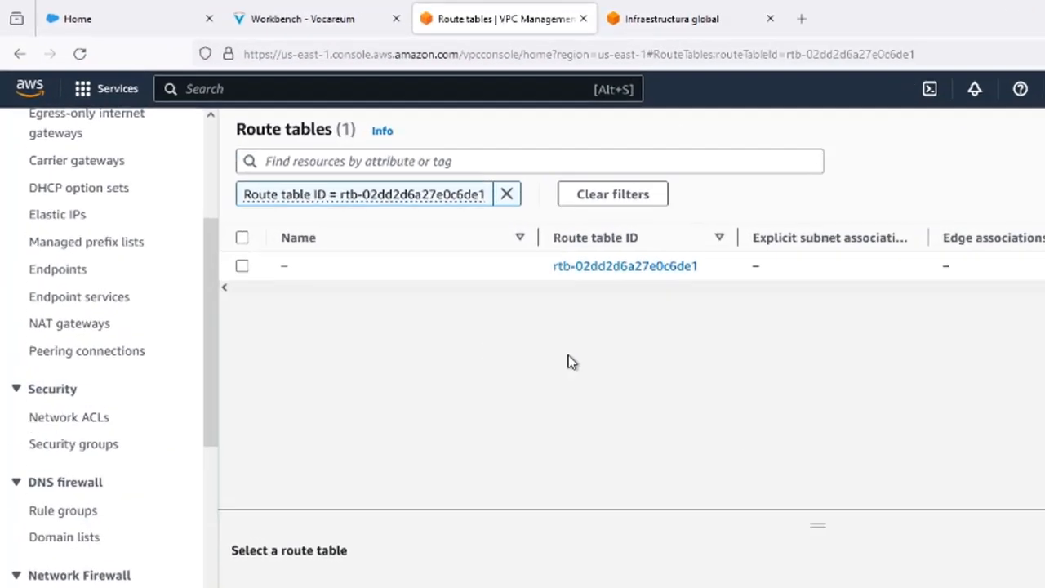
pyautogui.moveTo(201, 180)
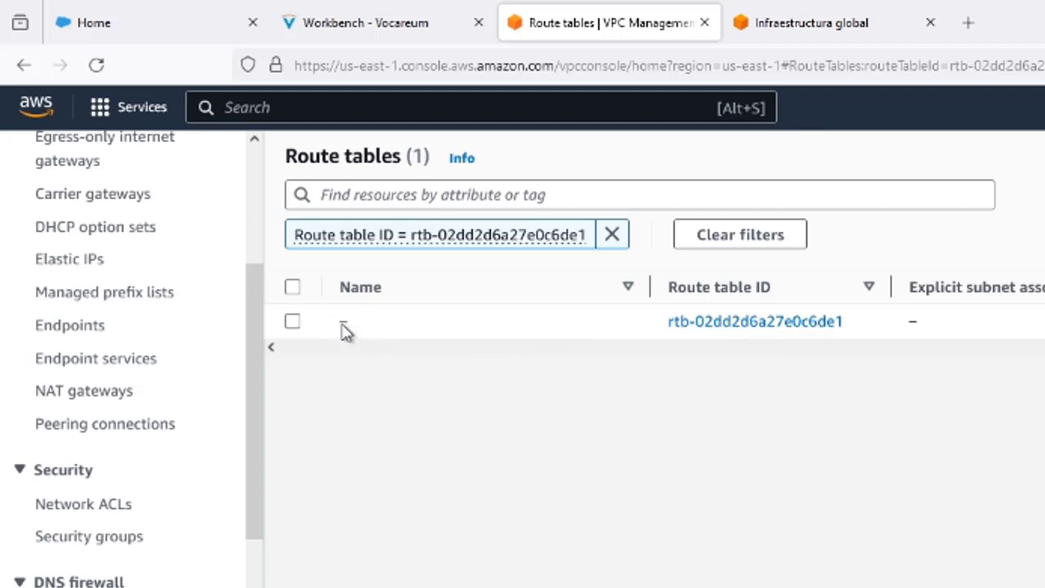
pyautogui.moveTo(355, 330)
pyautogui.click(362, 325)
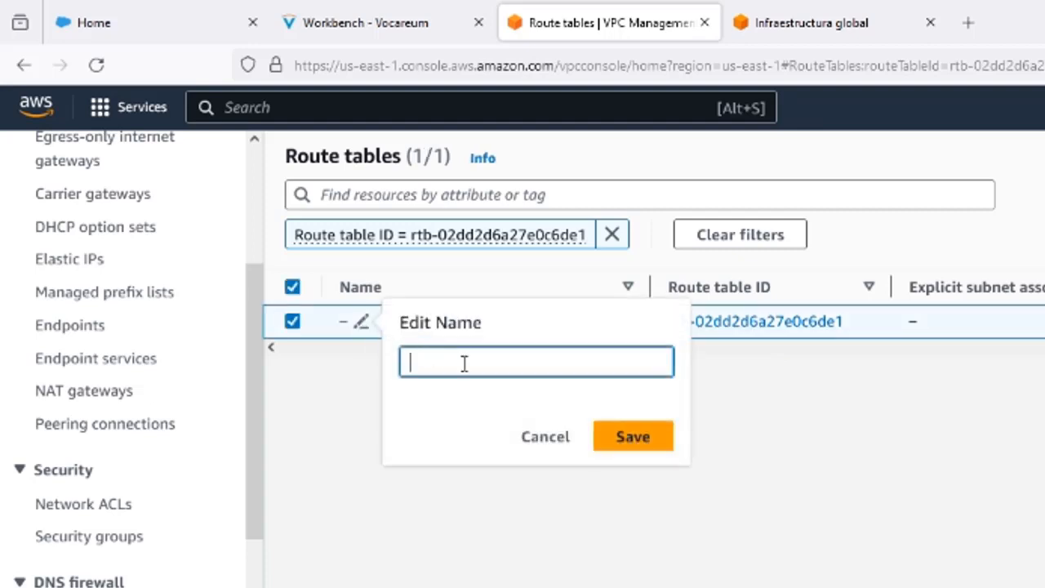
pyautogui.write('VPN')
pyautogui.press('BackSpace')
pyautogui.write('C-DEMO-RT')
pyautogui.click(641, 445)
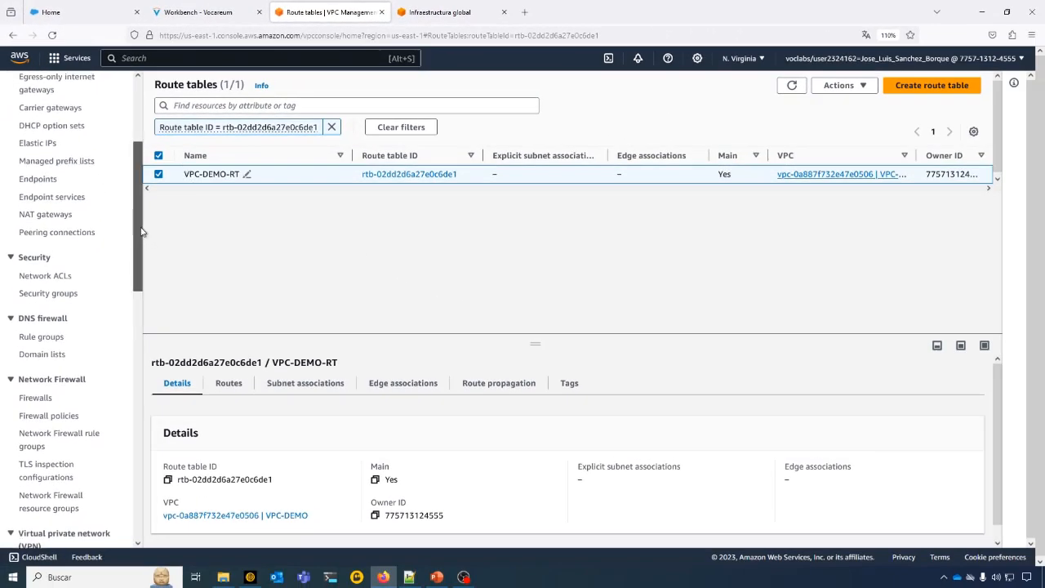
# - Open VPC-DEMO's main network ACL from the VPC list and name it VPC-DEMO-ACL
pyautogui.scroll(5, 49, 269)
pyautogui.click(44, 191)
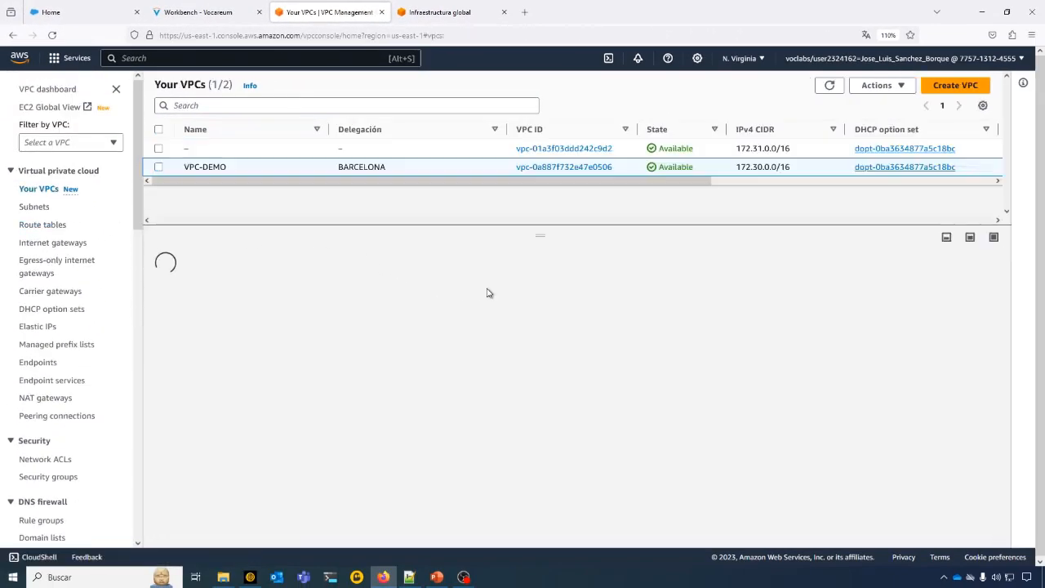
pyautogui.moveTo(677, 184); pyautogui.dragTo(907, 183)
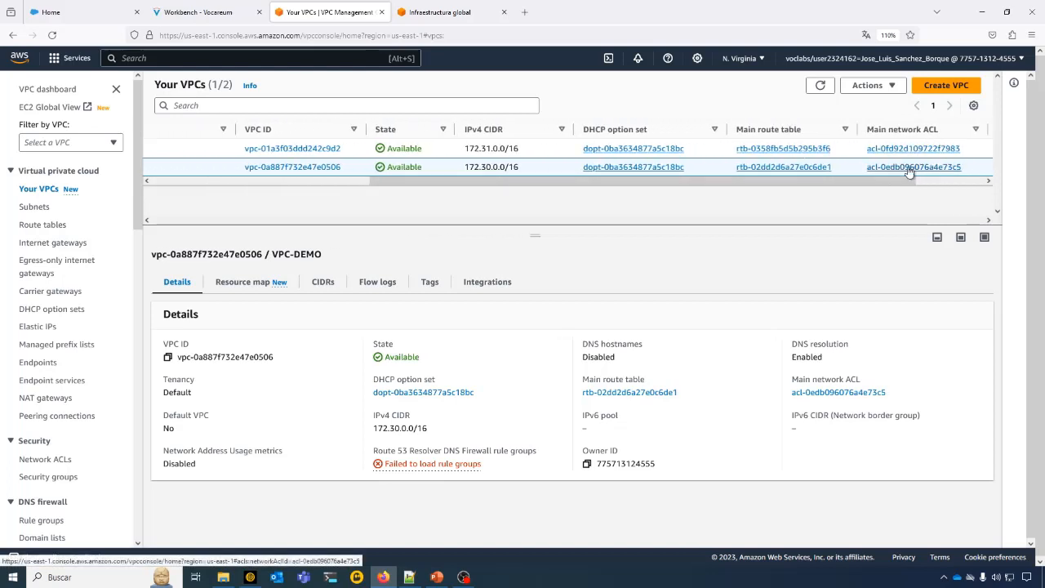
pyautogui.click(907, 168)
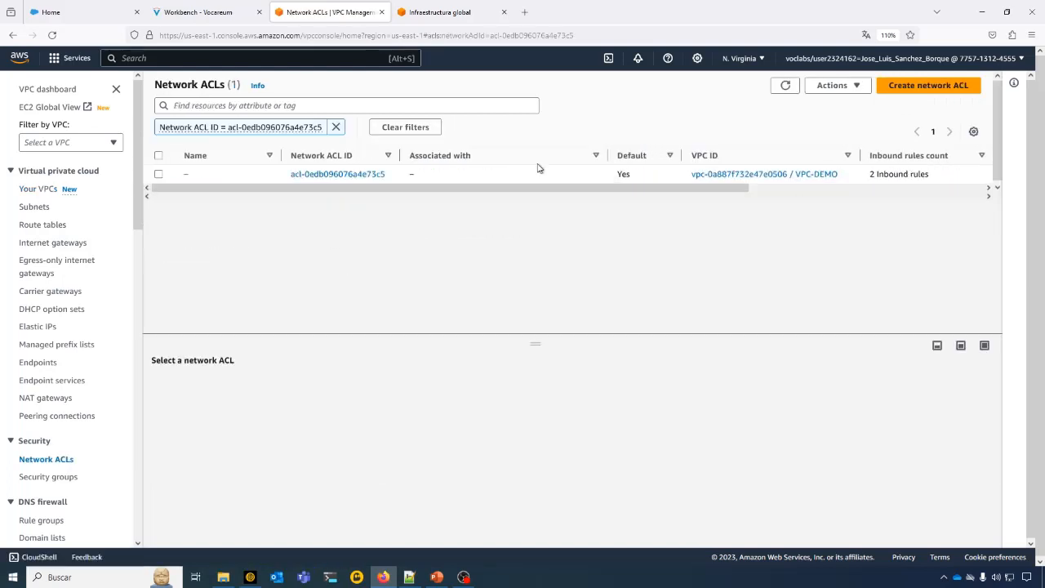
pyautogui.moveTo(158, 84); pyautogui.dragTo(207, 85)
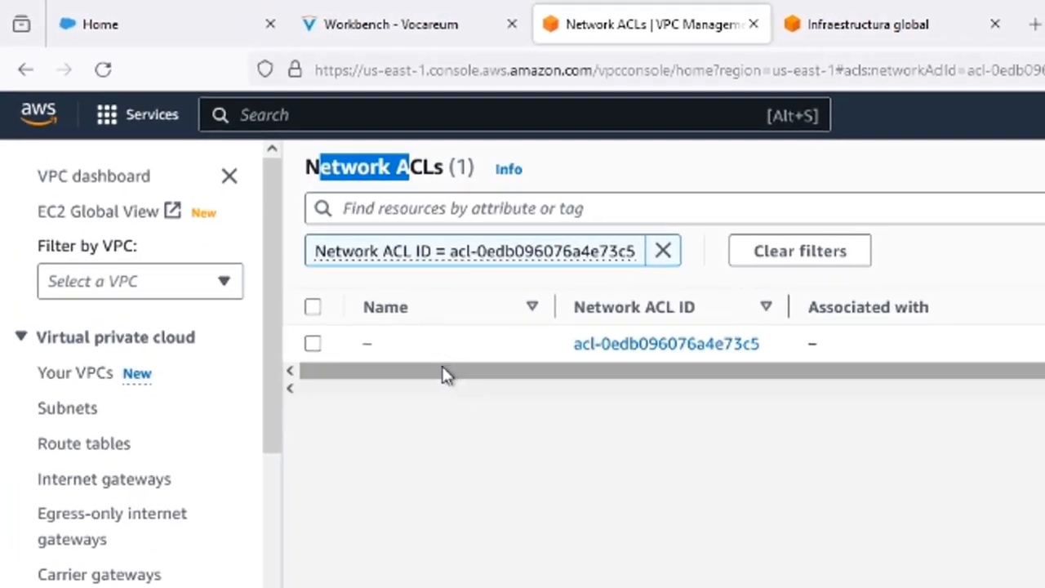
pyautogui.click(195, 175)
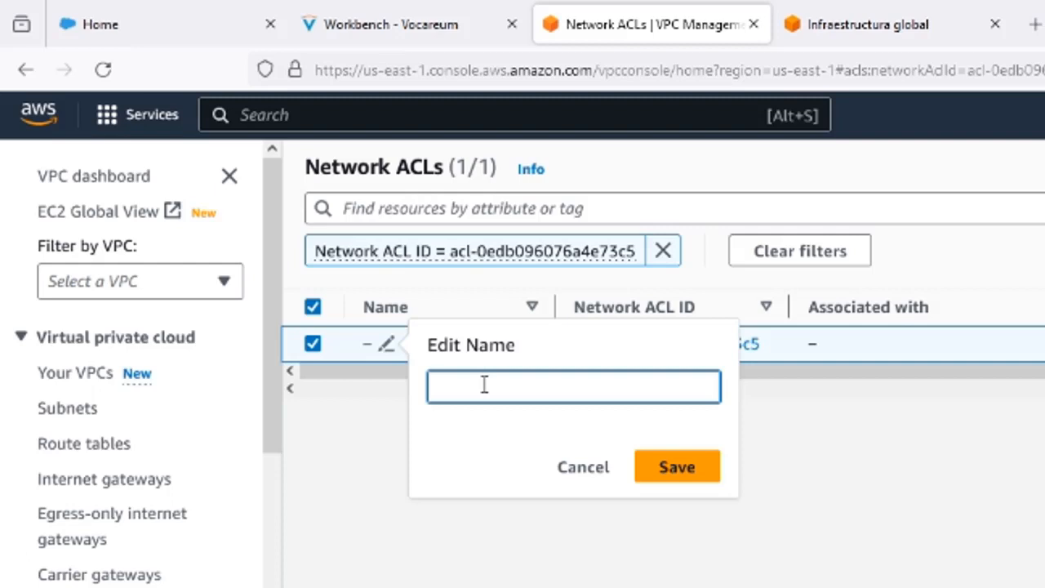
pyautogui.write('VPC-DEMO-ACL')
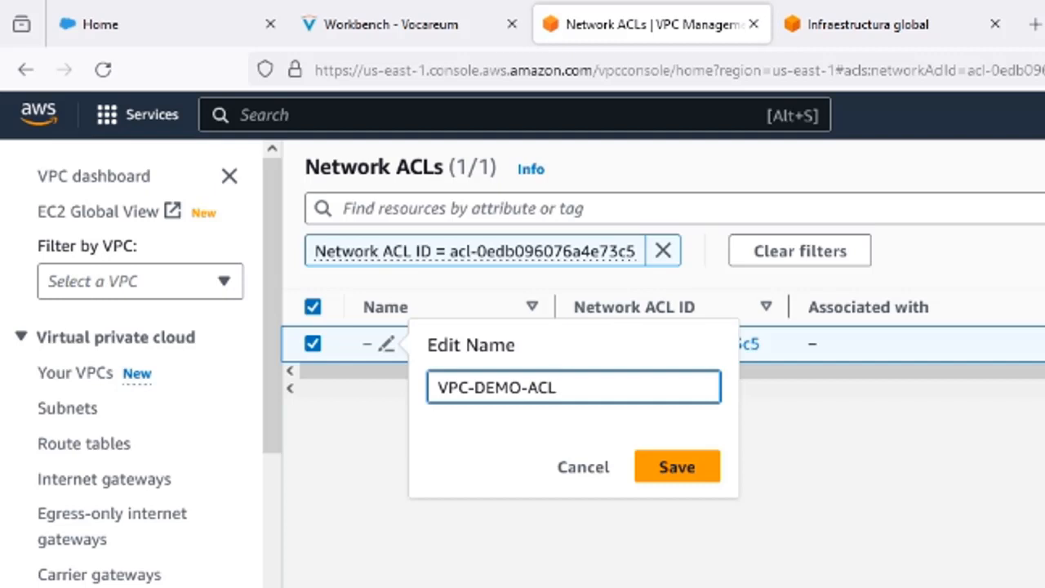
pyautogui.click(688, 468)
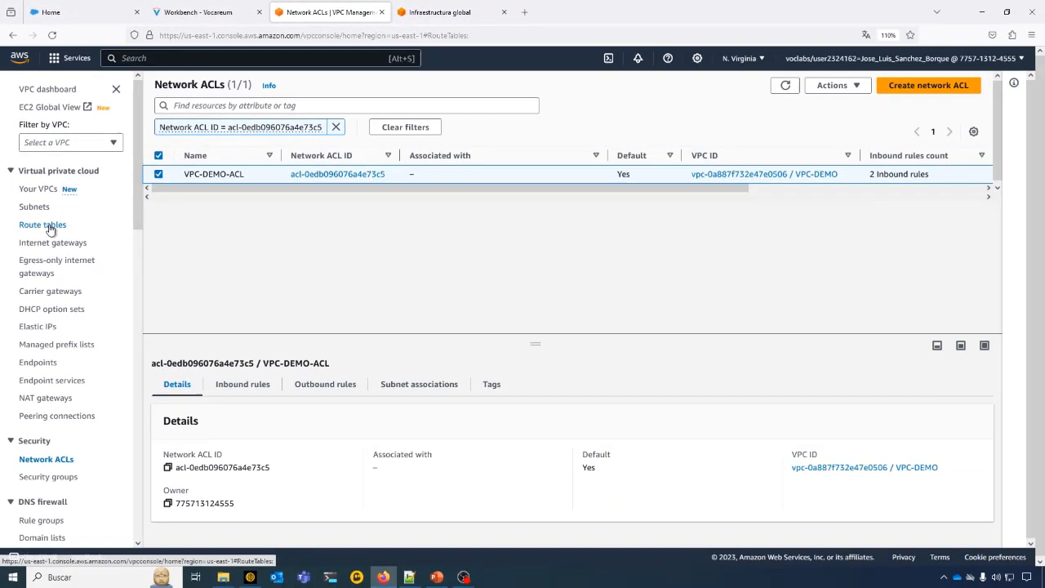
# - Check the full lists of route tables and network ACLs, and open VPC-DEMO's main route table from the VPC list with VPC-DEMO-RT selected
pyautogui.click(72, 336)
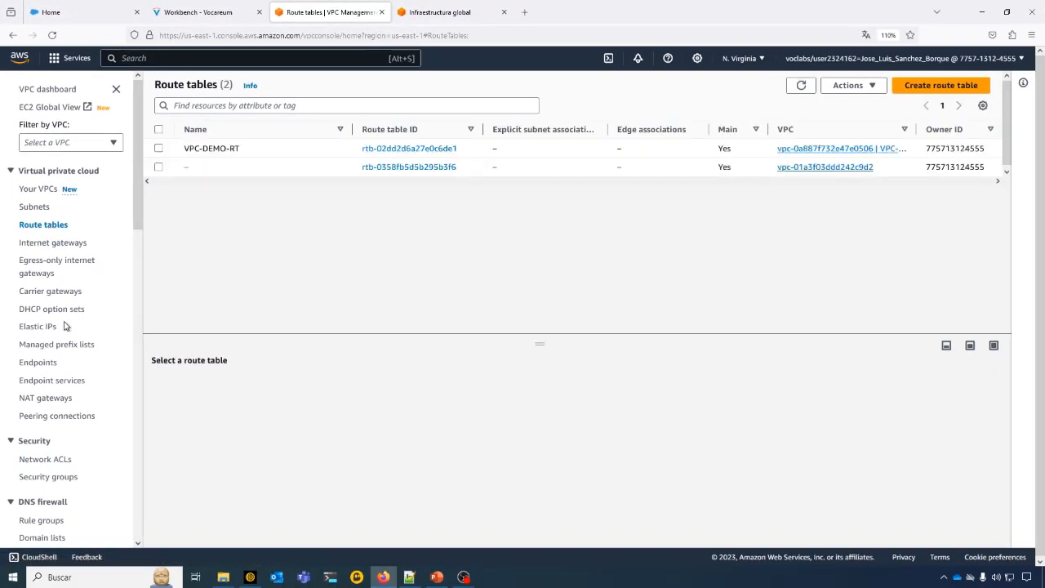
pyautogui.click(46, 459)
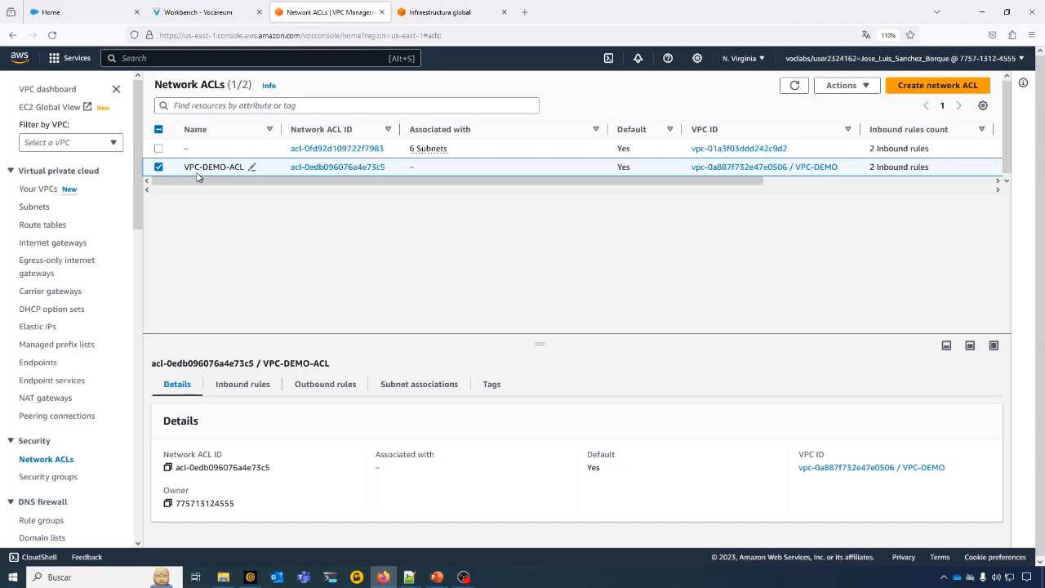
pyautogui.click(41, 189)
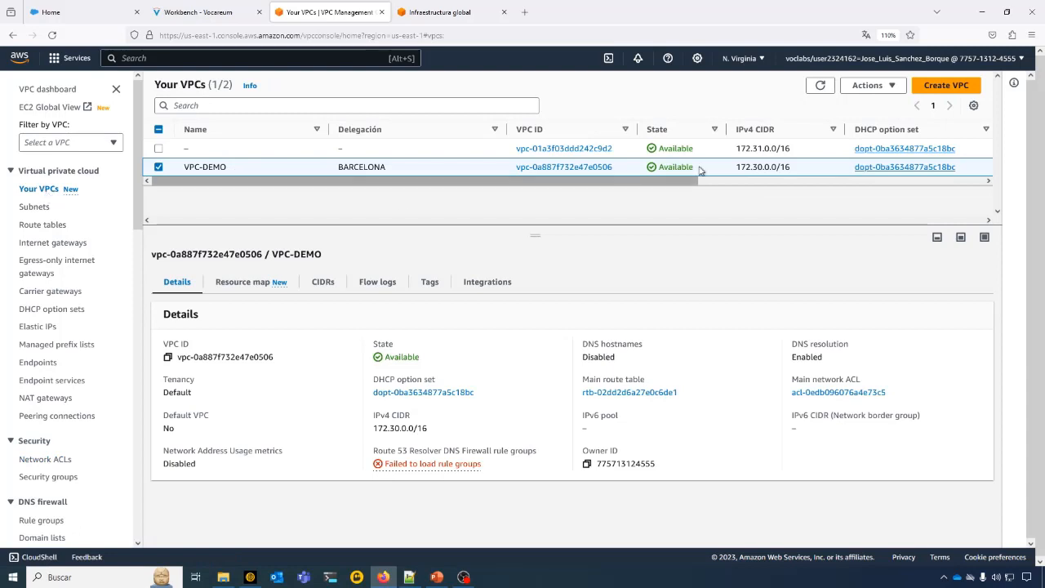
pyautogui.moveTo(667, 182); pyautogui.dragTo(836, 189)
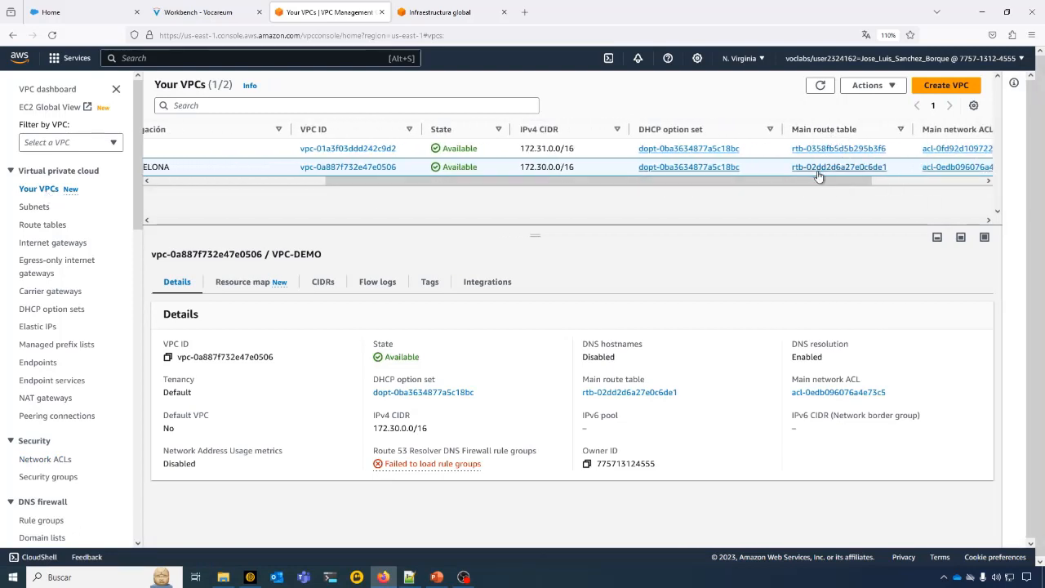
pyautogui.click(820, 167)
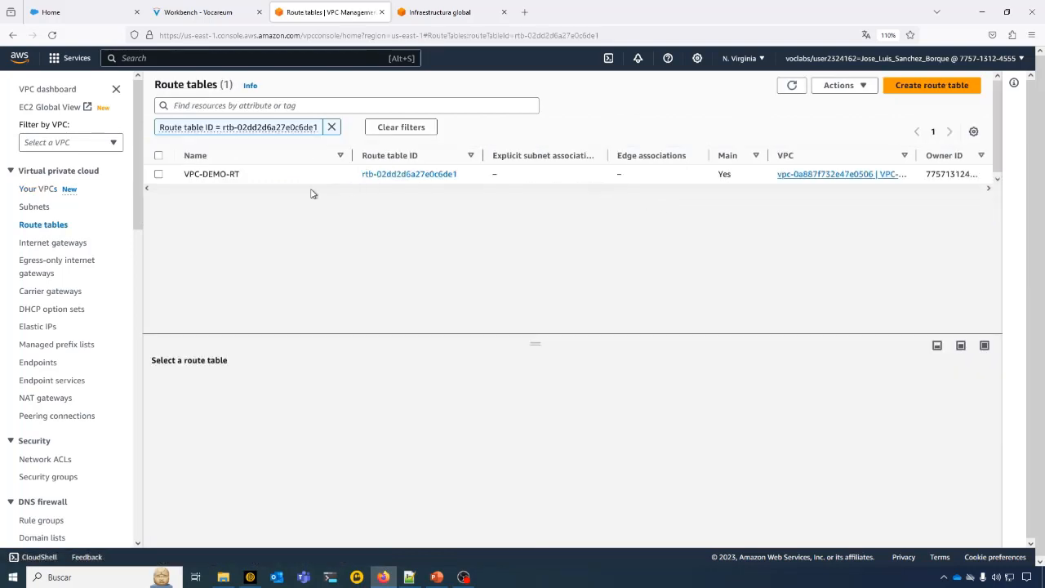
pyautogui.click(159, 175)
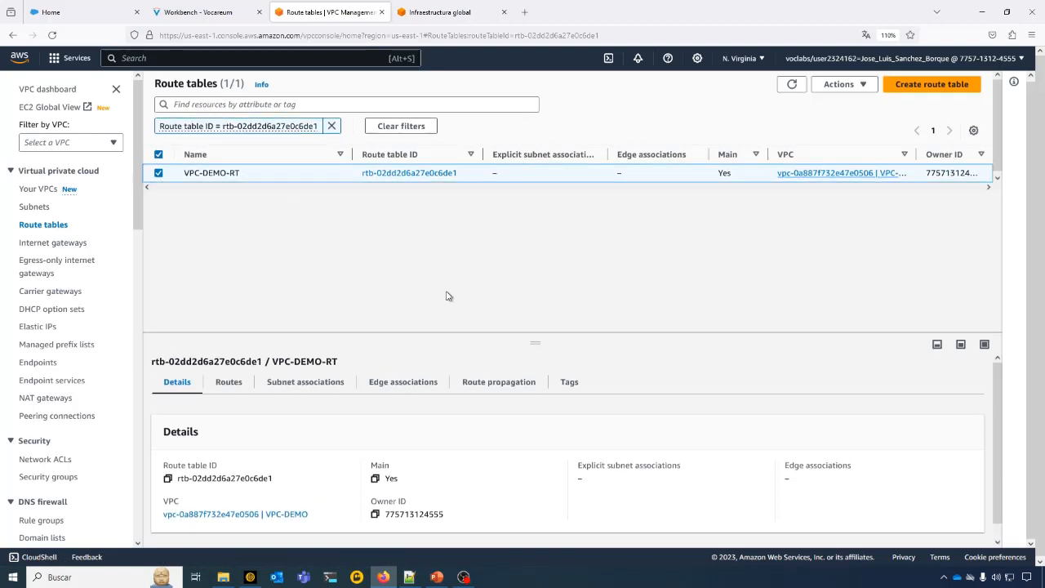
# - Enlarge the details area of VPC-DEMO-RT and review its routes, highlighting the destination of the local route
pyautogui.click(231, 383)
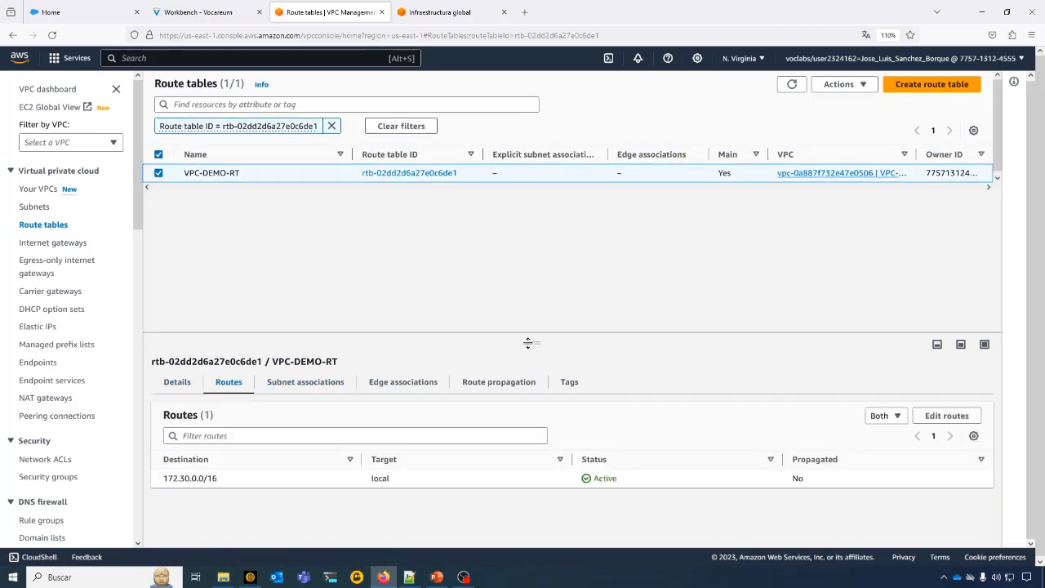
pyautogui.moveTo(528, 342); pyautogui.dragTo(536, 285)
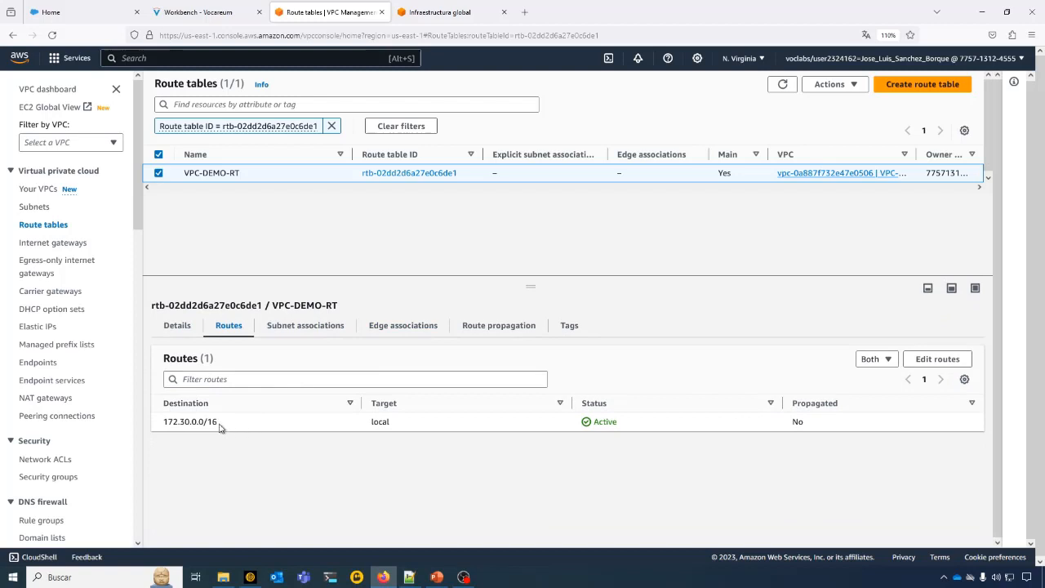
pyautogui.moveTo(220, 423); pyautogui.dragTo(167, 423)
# - Open VPC-DEMO's main network ACL from the VPC list and show its inbound rules in an enlarged details area
pyautogui.click(34, 192)
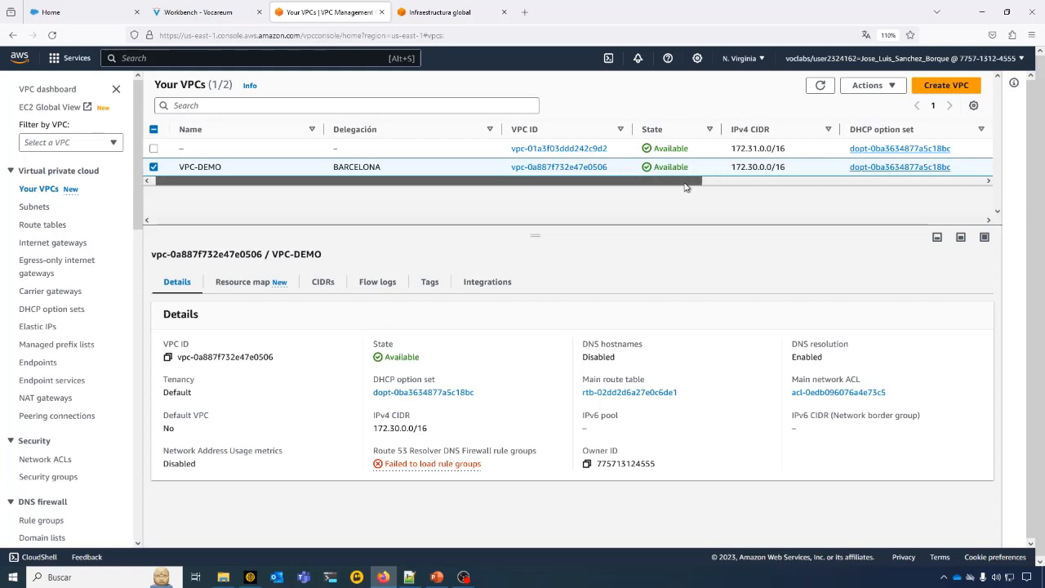
pyautogui.moveTo(686, 187); pyautogui.dragTo(891, 183)
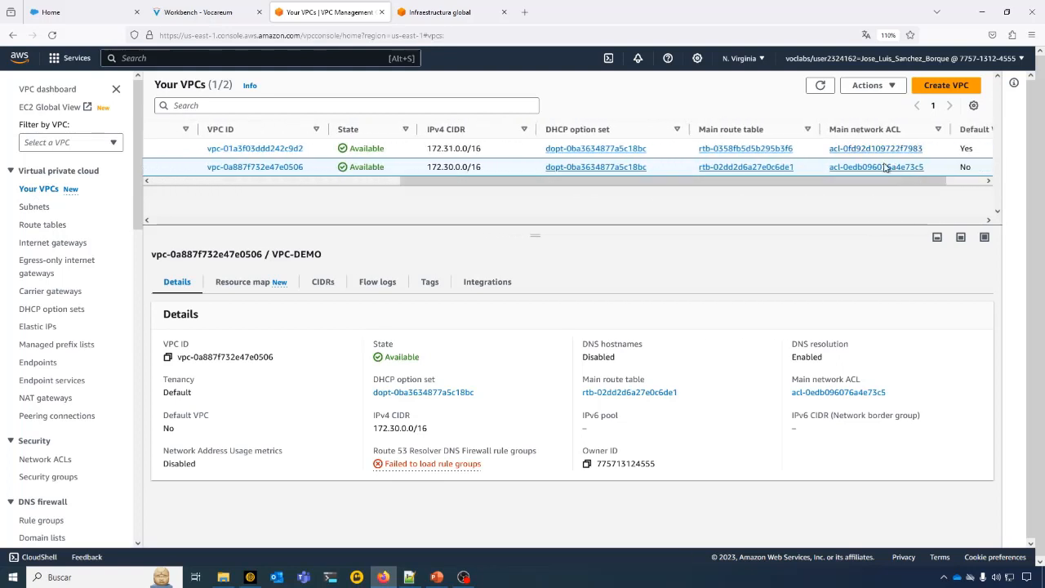
pyautogui.click(887, 167)
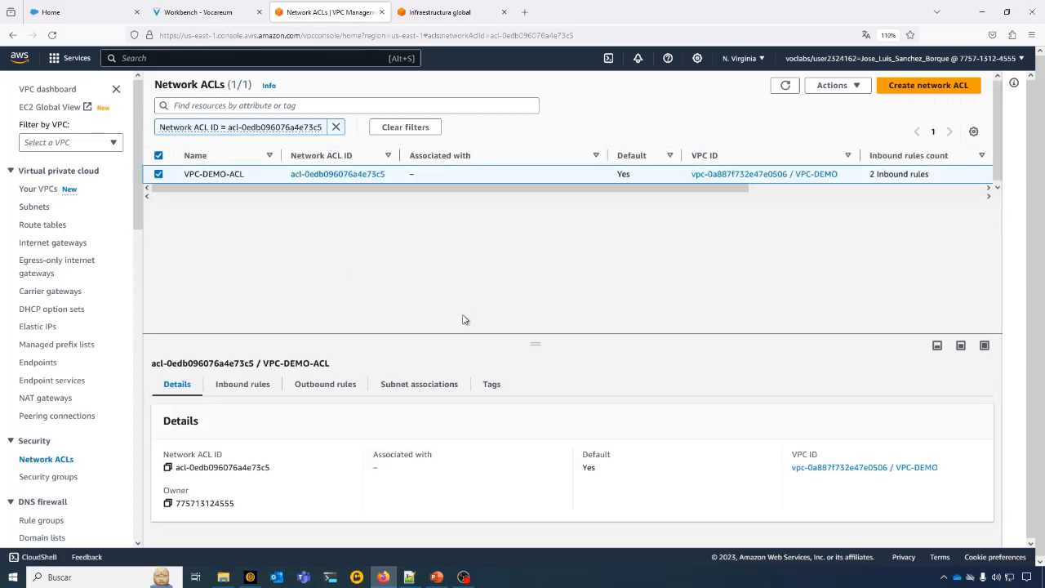
pyautogui.moveTo(535, 343); pyautogui.dragTo(294, 288)
pyautogui.click(252, 318)
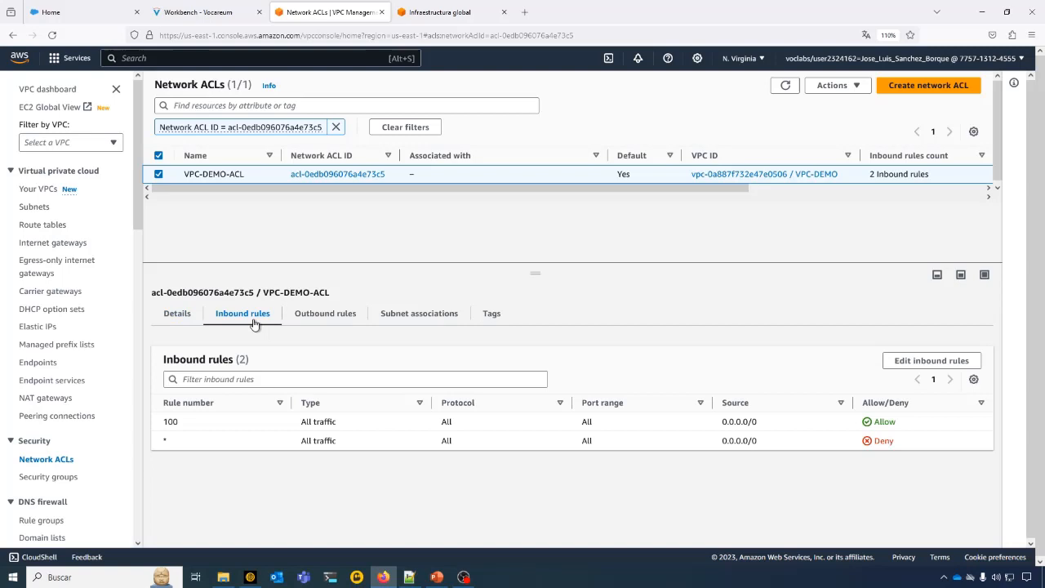
# - Compare VPC-DEMO-ACL's inbound and outbound rules, highlighting the traffic type of inbound rule 100 and the default * rule
pyautogui.click(318, 317)
pyautogui.click(248, 317)
pyautogui.moveTo(294, 423); pyautogui.dragTo(341, 425)
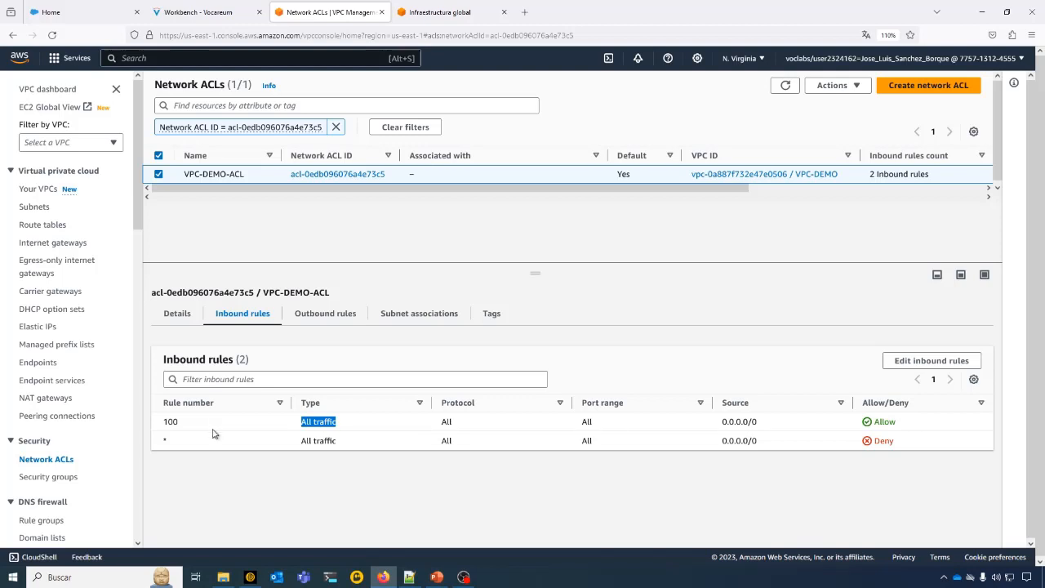
pyautogui.moveTo(284, 448); pyautogui.dragTo(346, 448)
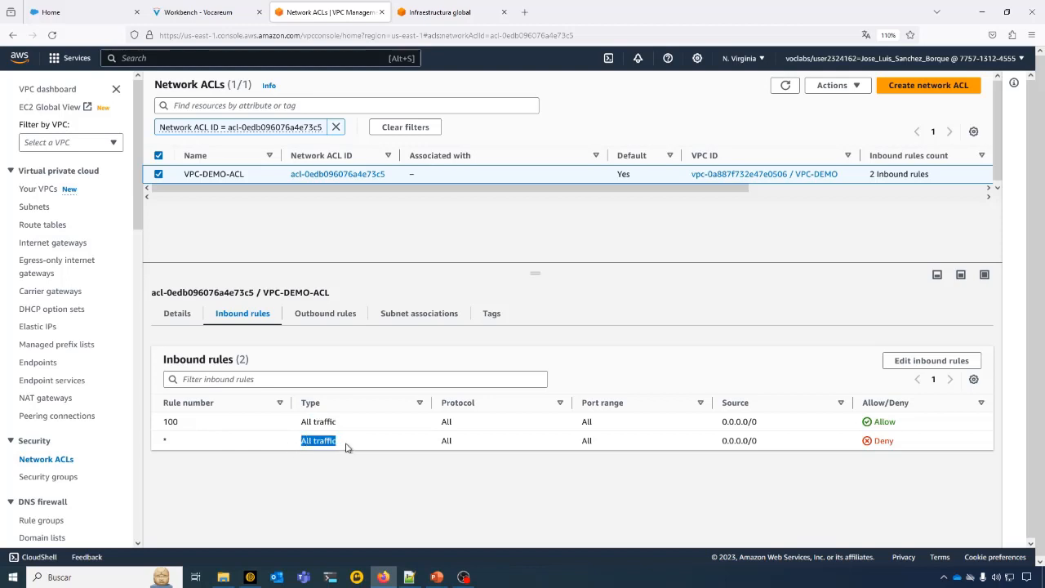
pyautogui.click(357, 425)
pyautogui.tripleClick(342, 428)
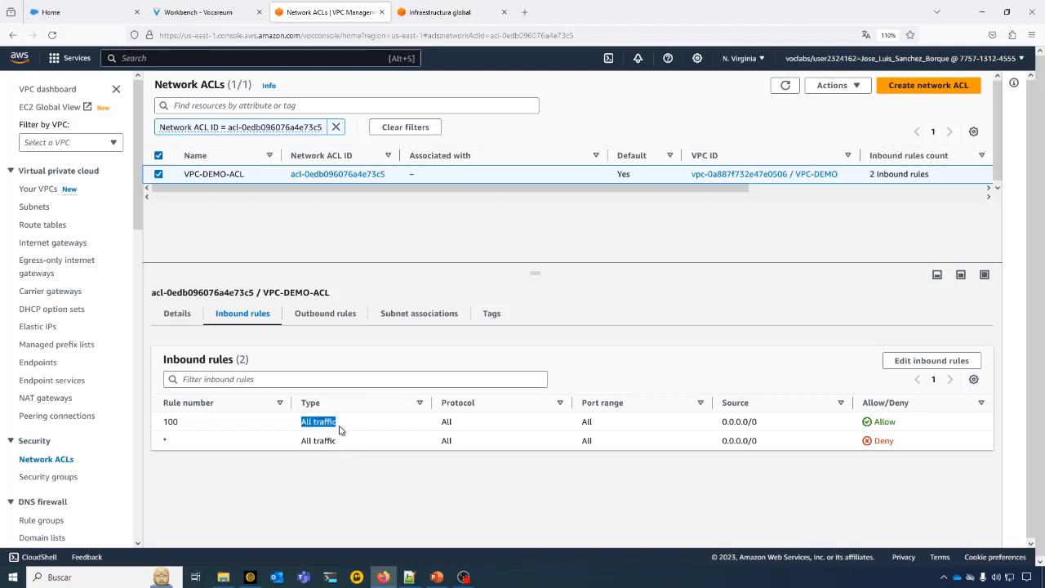
pyautogui.click(343, 334)
pyautogui.click(340, 319)
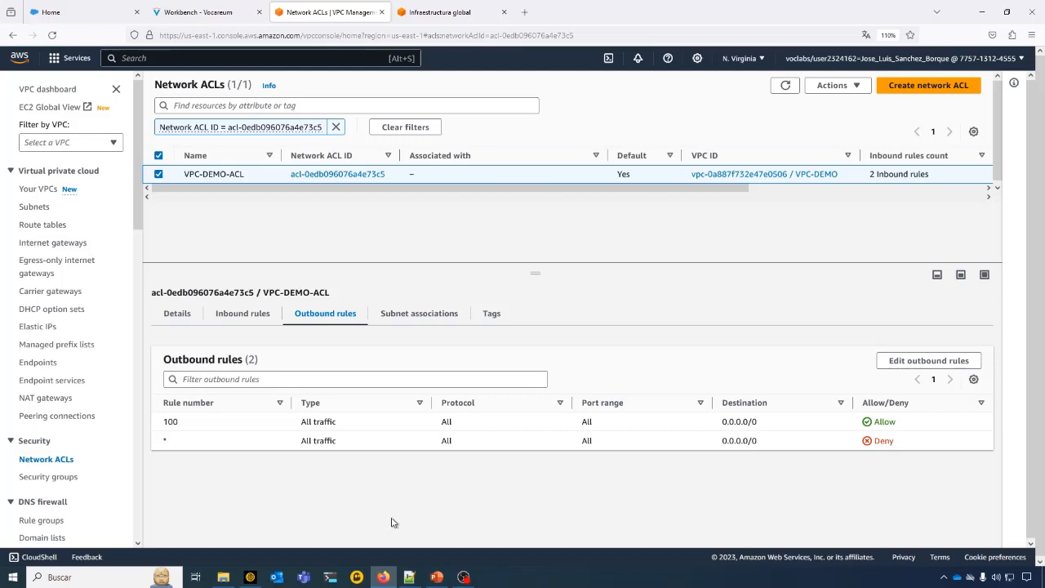
# - Switch to PowerPoint to view the "DEMO 1 AWS – Create VPC" slide, and bring up the OBS window
pyautogui.click(438, 579)
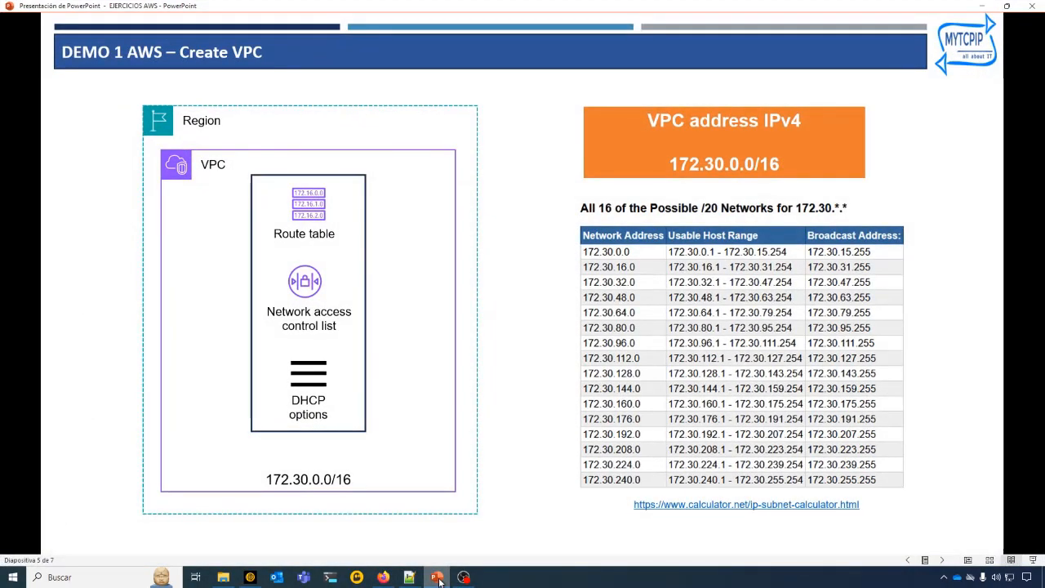
pyautogui.moveTo(465, 578)
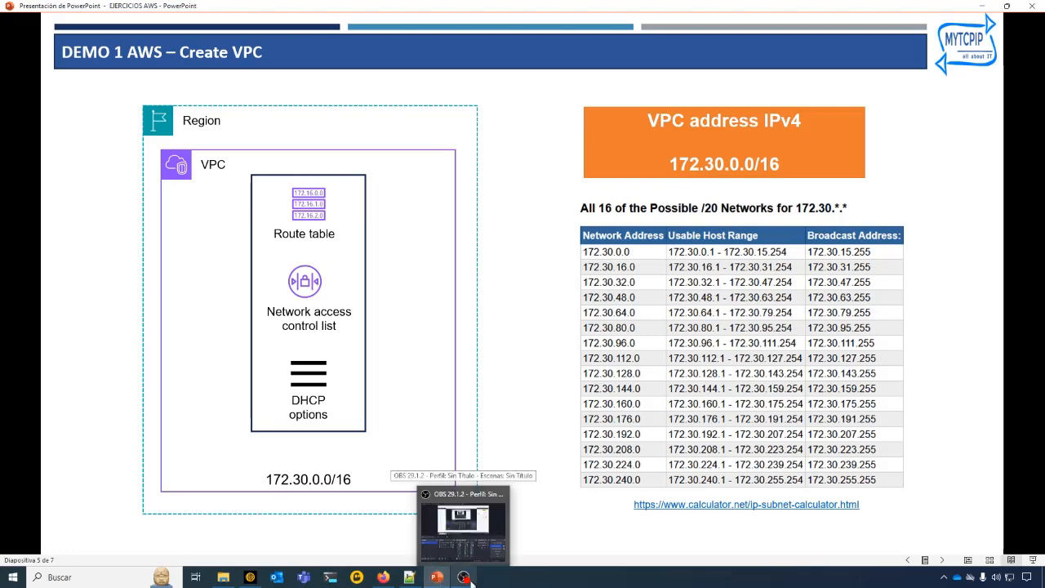
pyautogui.click(464, 578)
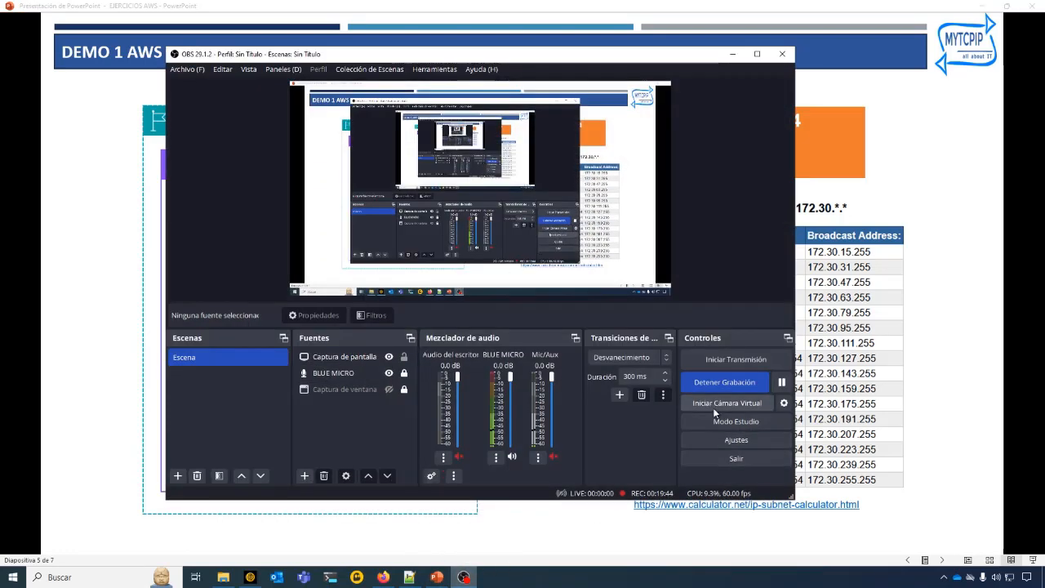